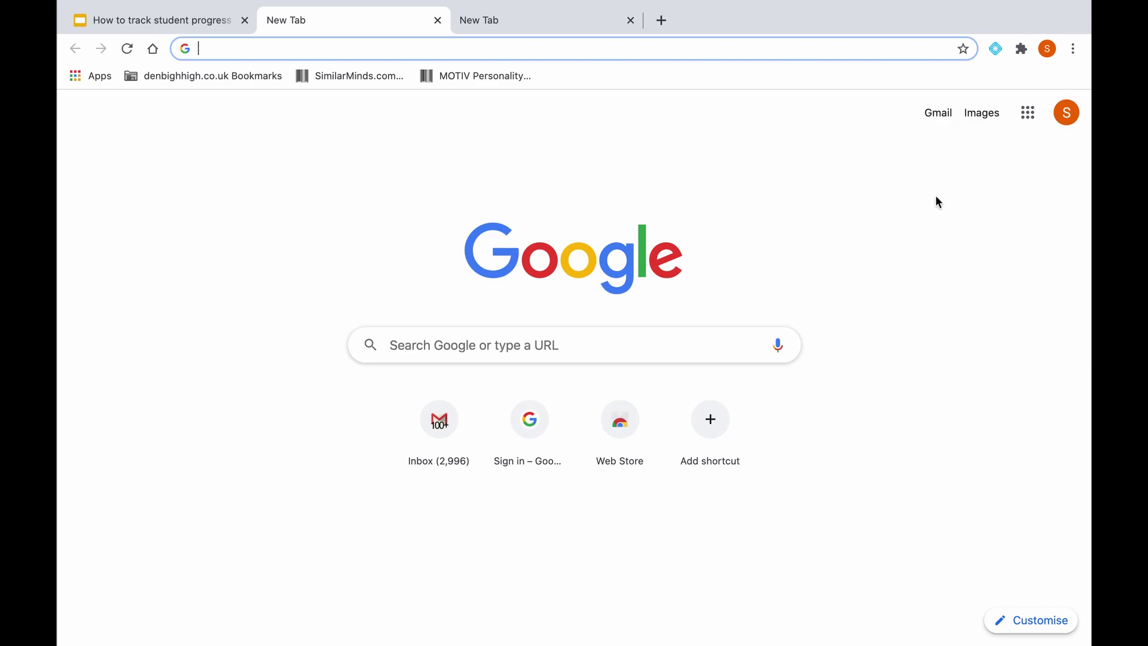
Open the Google apps grid at the top right of Chrome's New Tab page.
click(1028, 114)
Create a new spreadsheet from the Grade book template in the Sheets template gallery.
click(1028, 115)
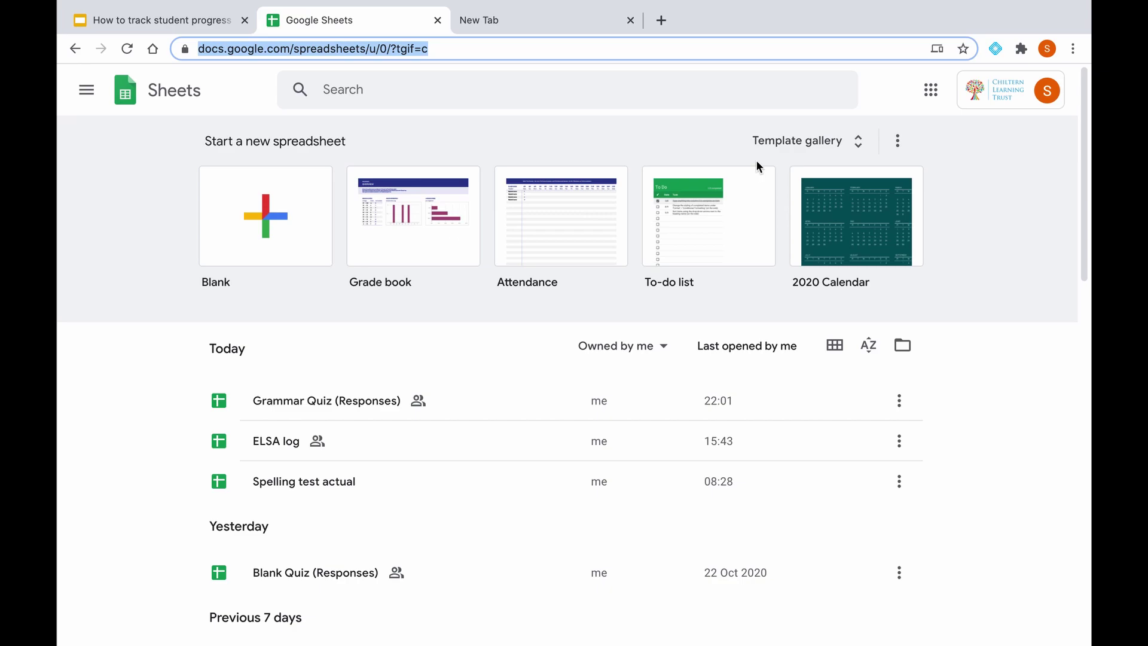
click(808, 152)
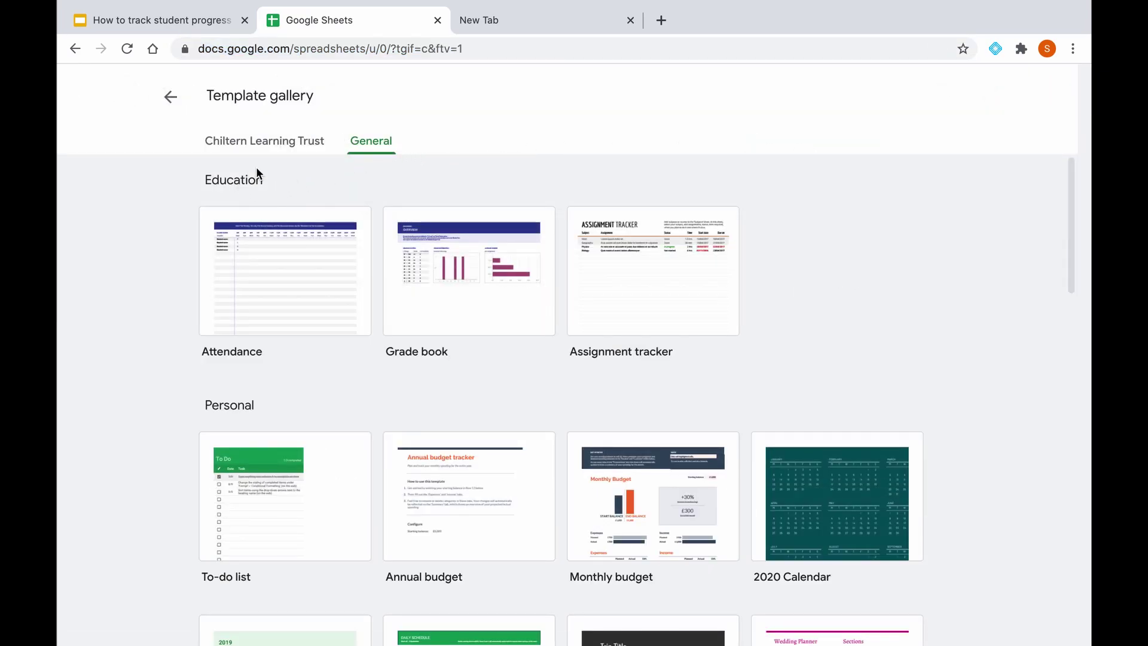
click(454, 278)
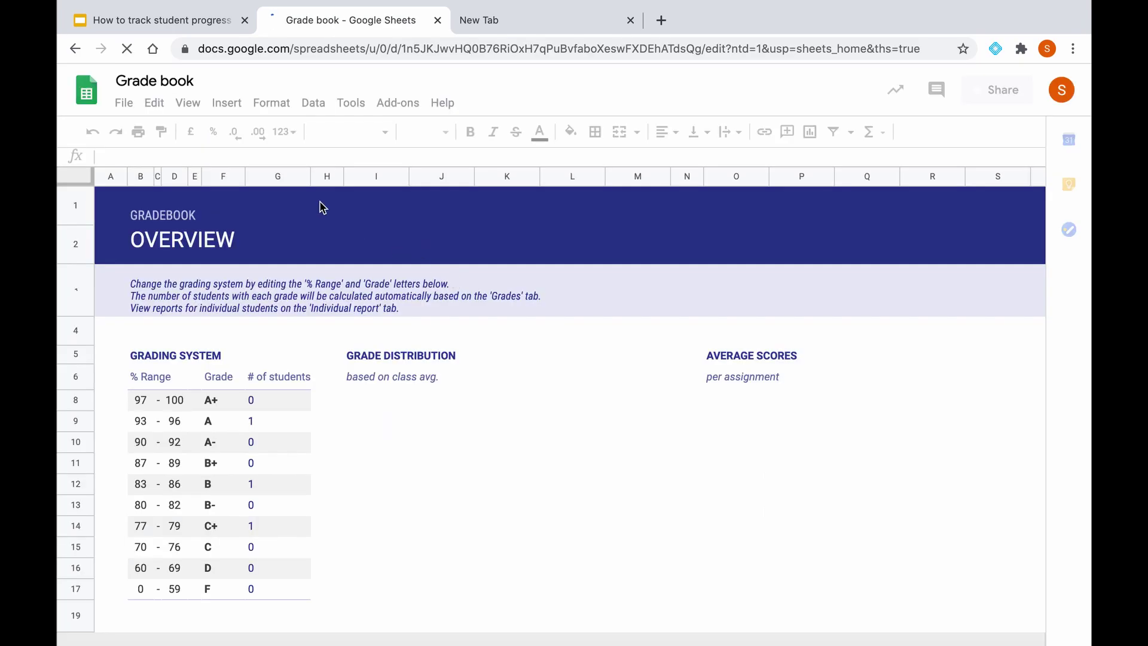
Retitle the spreadsheet from 'Grade book' to 'Weekly Quiz Progress' and show the Grades sheet.
click(152, 82)
double_click(153, 82)
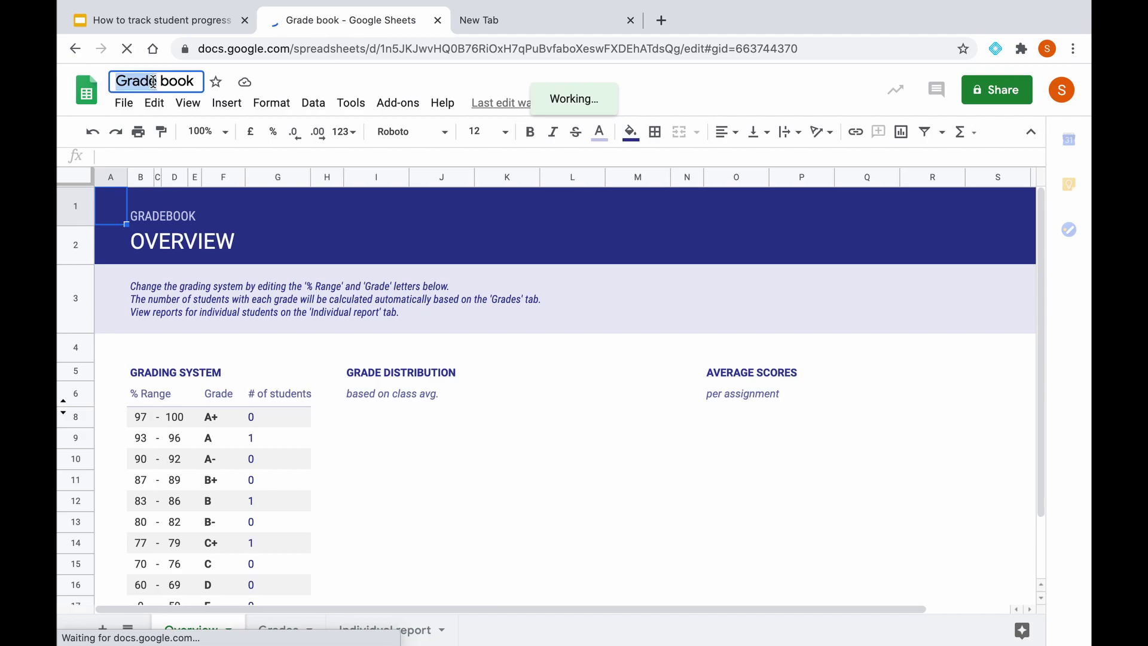
click(153, 82)
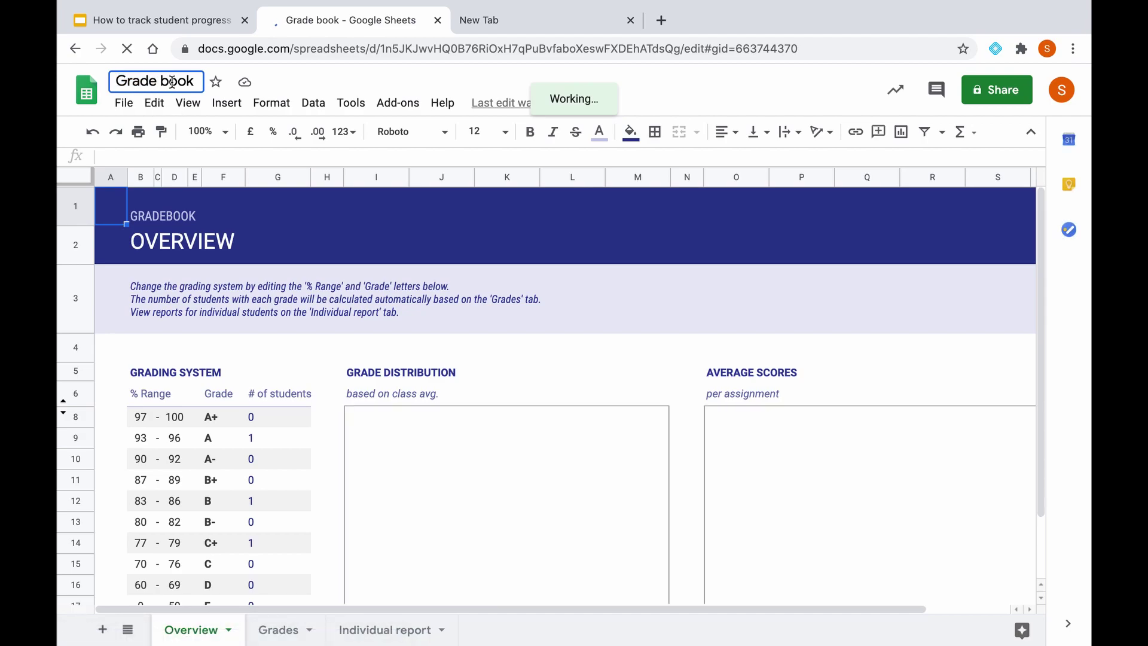
double_click(173, 82)
triple_click(172, 82)
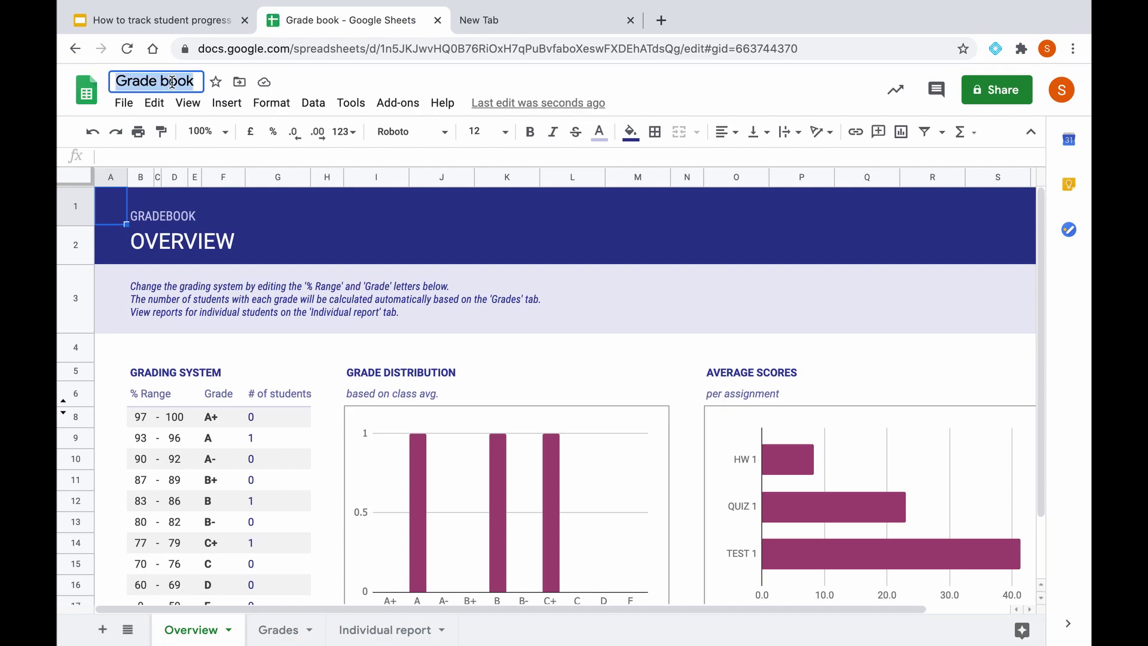
text(Weekly )
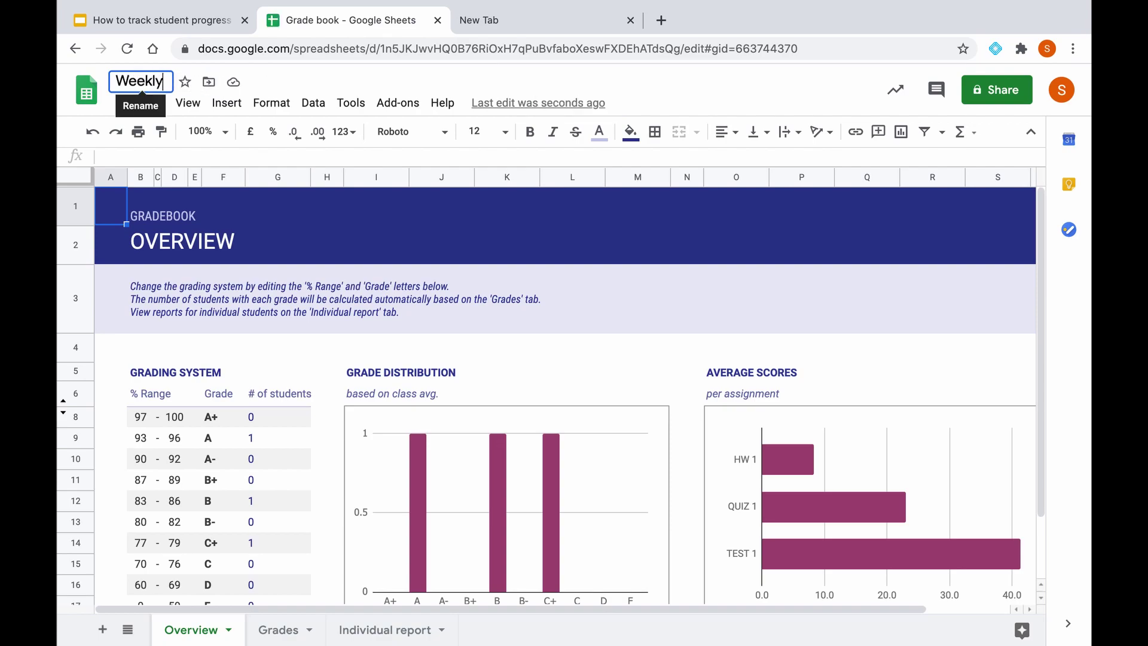
text(Qui)
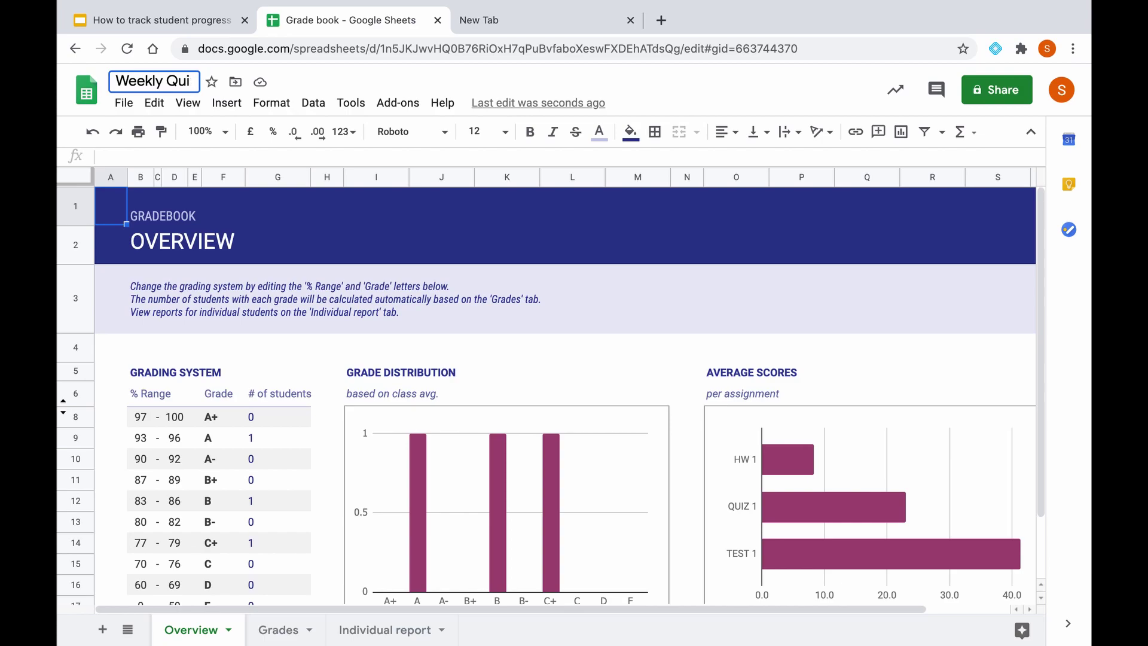
text(z Progress)
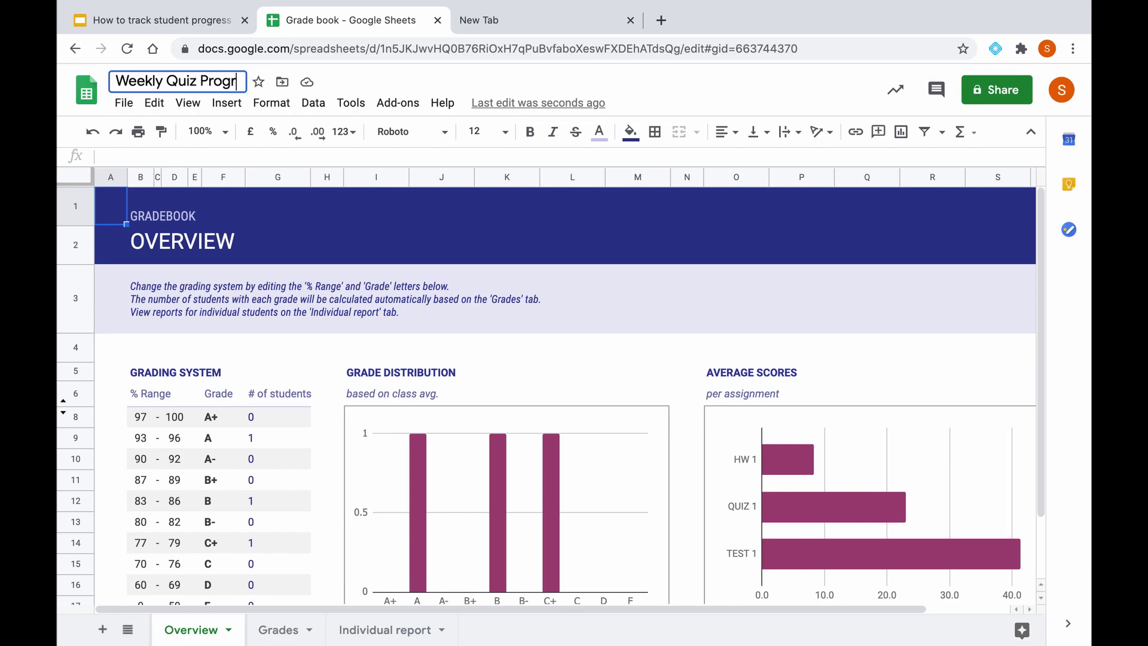
click(280, 631)
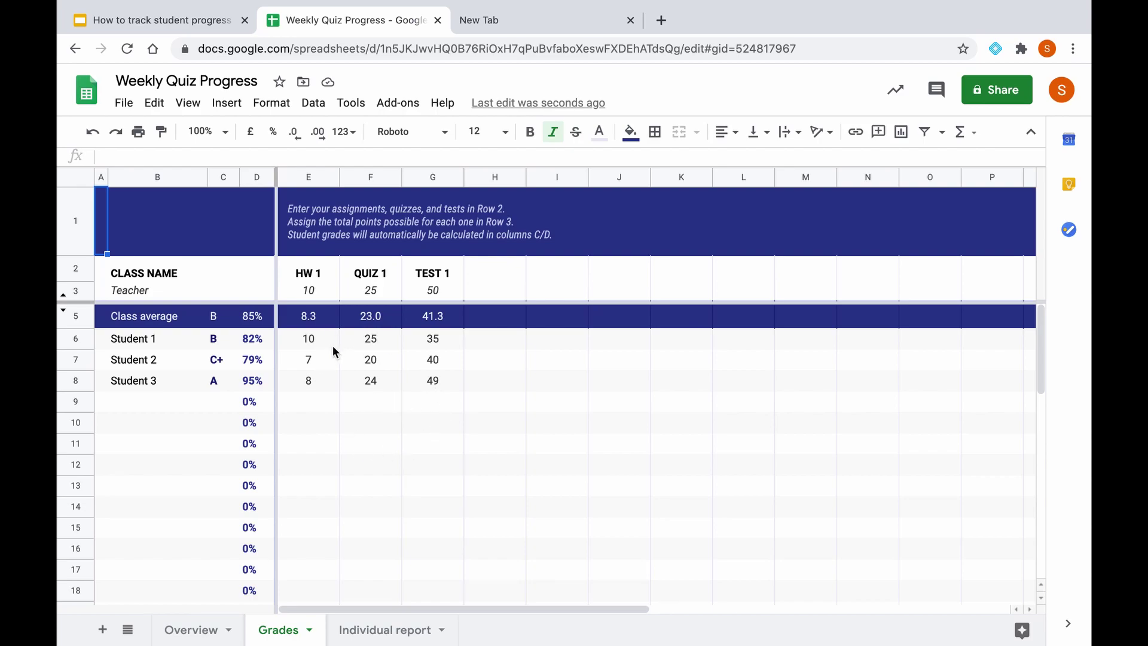
Clear the sample scores in E6:G8 and the point totals in E3:G3.
drag(316, 338, 422, 382)
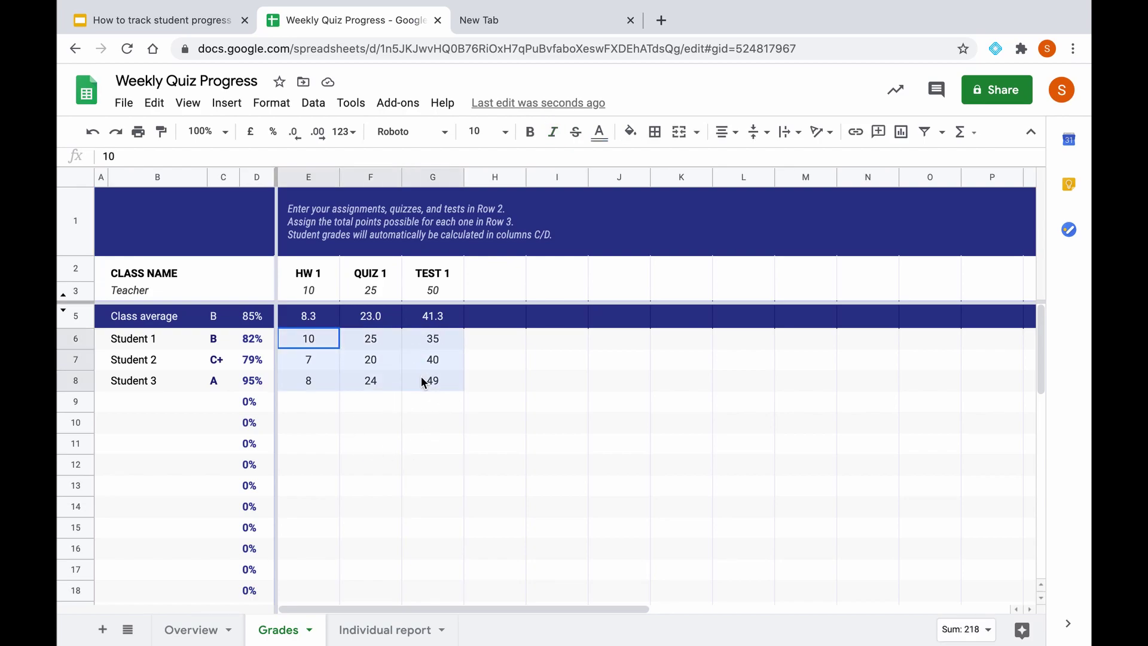
key(Delete)
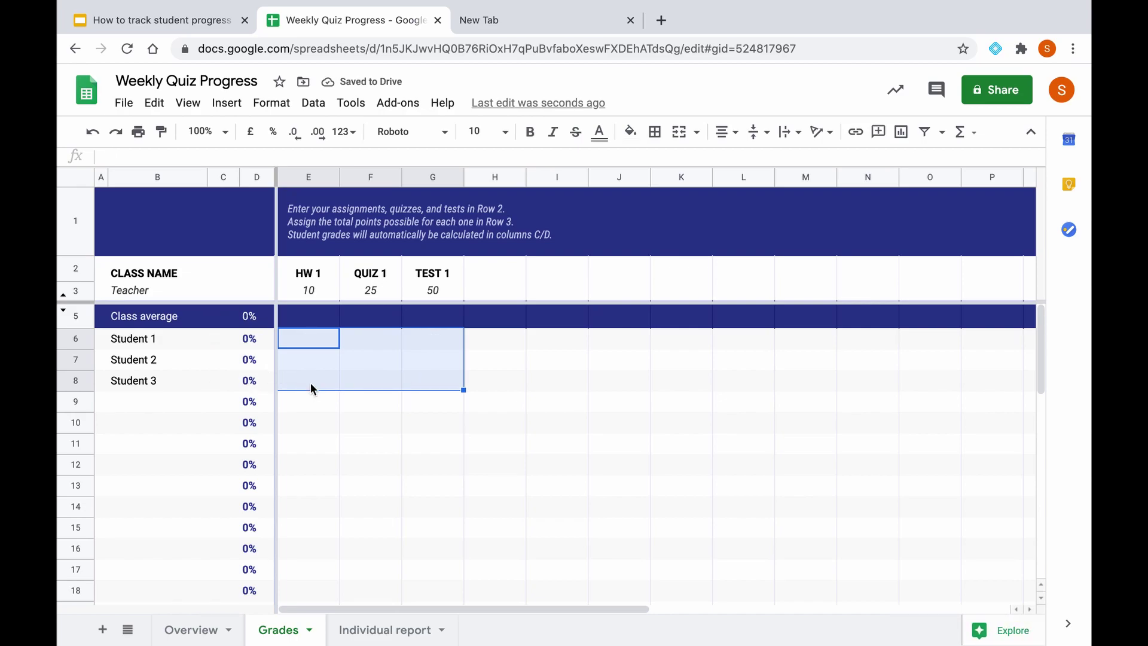
drag(321, 291, 411, 288)
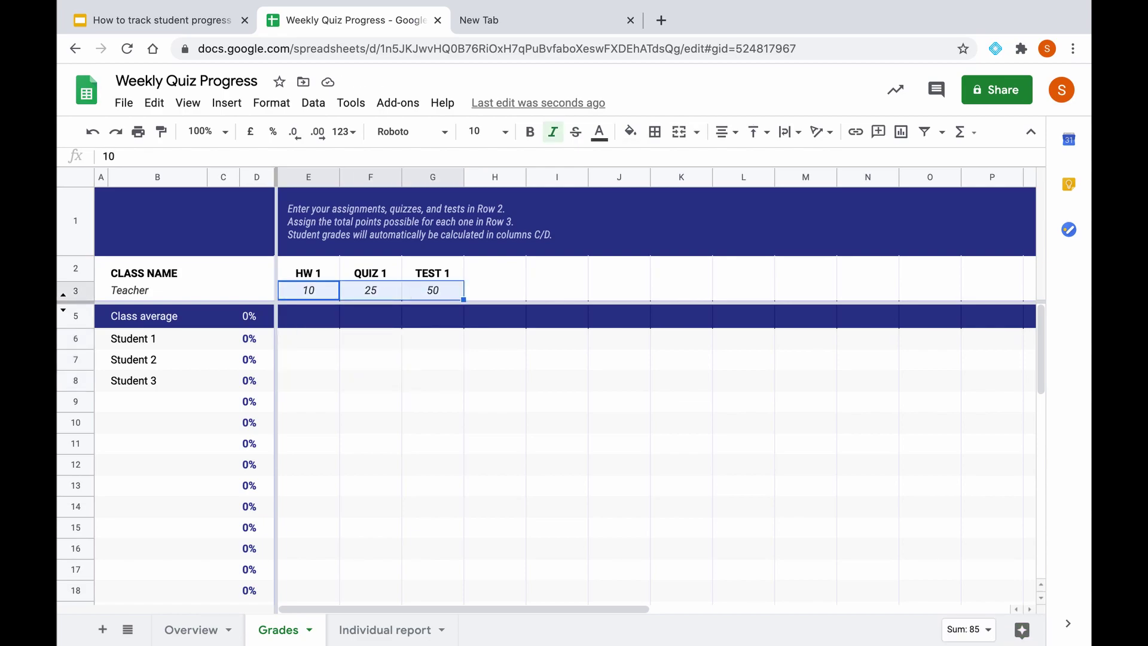
key(Delete)
Clear the assignment headings in E2:G2 and the sample student names in B6:B8.
click(322, 276)
drag(321, 279, 426, 273)
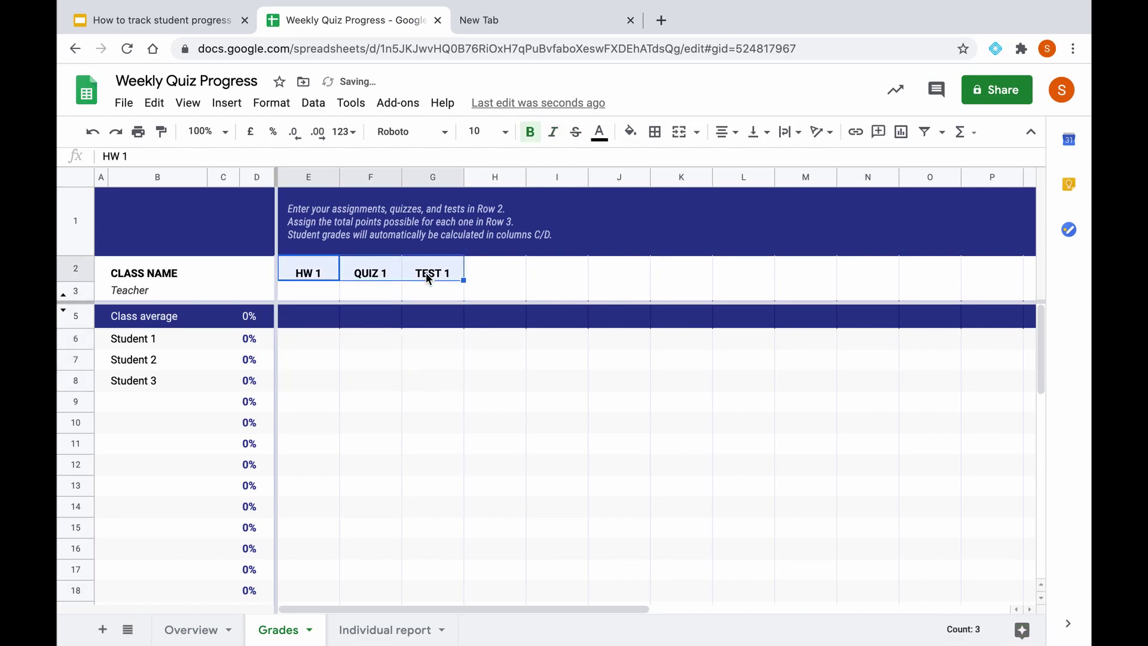
key(Delete)
drag(164, 339, 163, 383)
key(Delete)
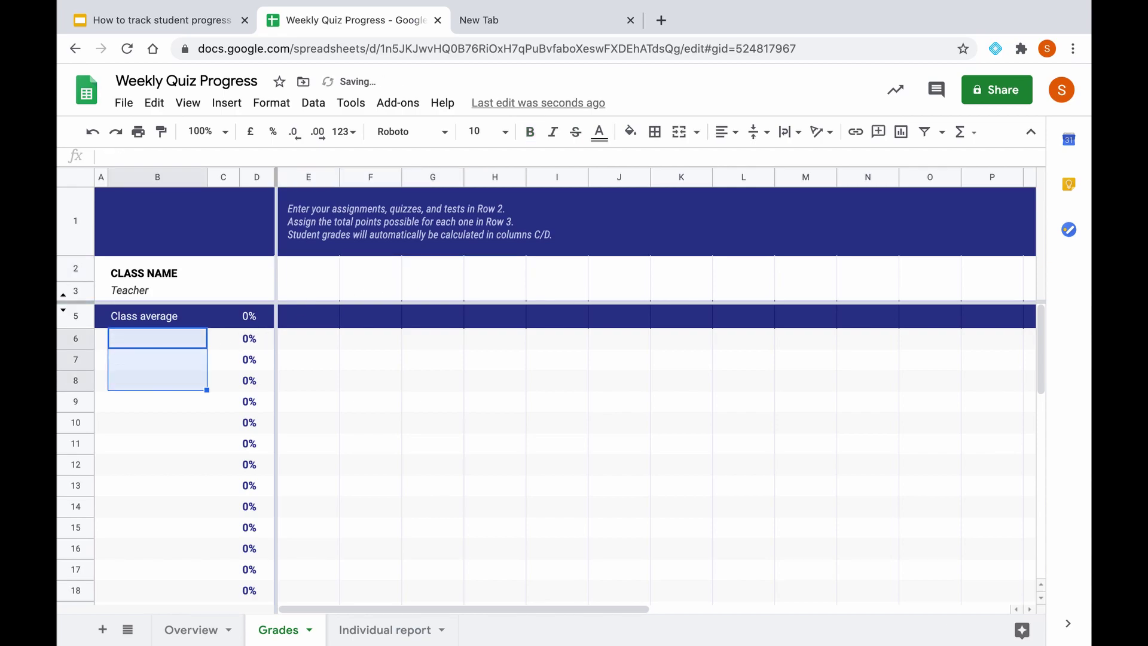
click(291, 319)
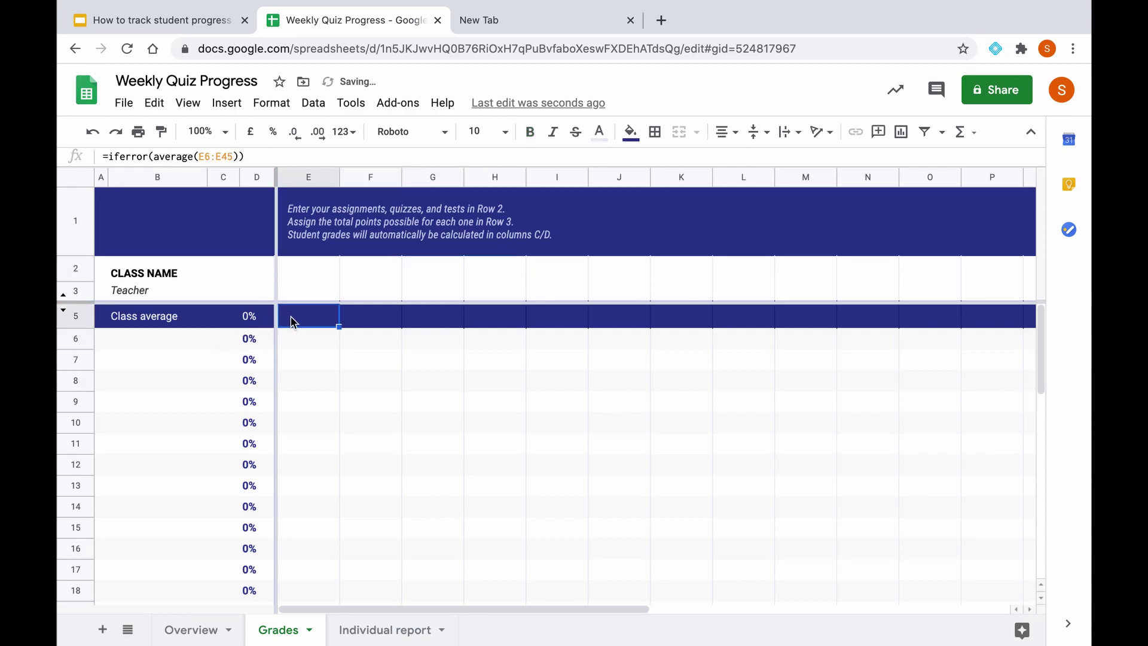
Enter the heading WQ1 in cell E2 and WQ2 in cell F2 of the Grades sheet.
double_click(295, 272)
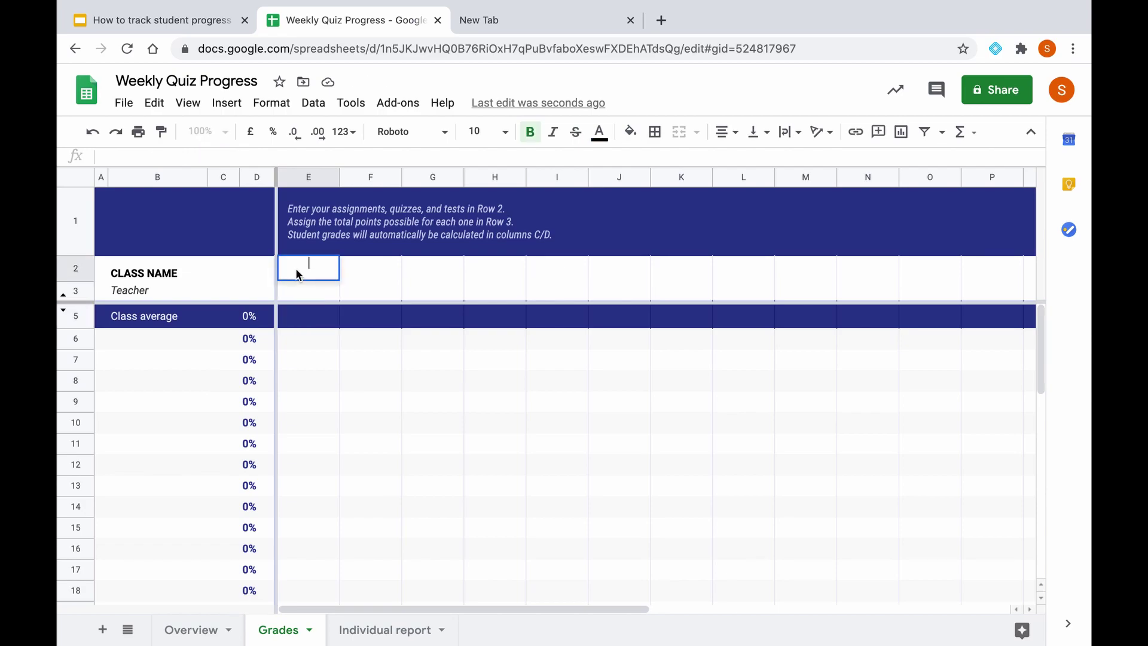
text(WQ1)
double_click(372, 263)
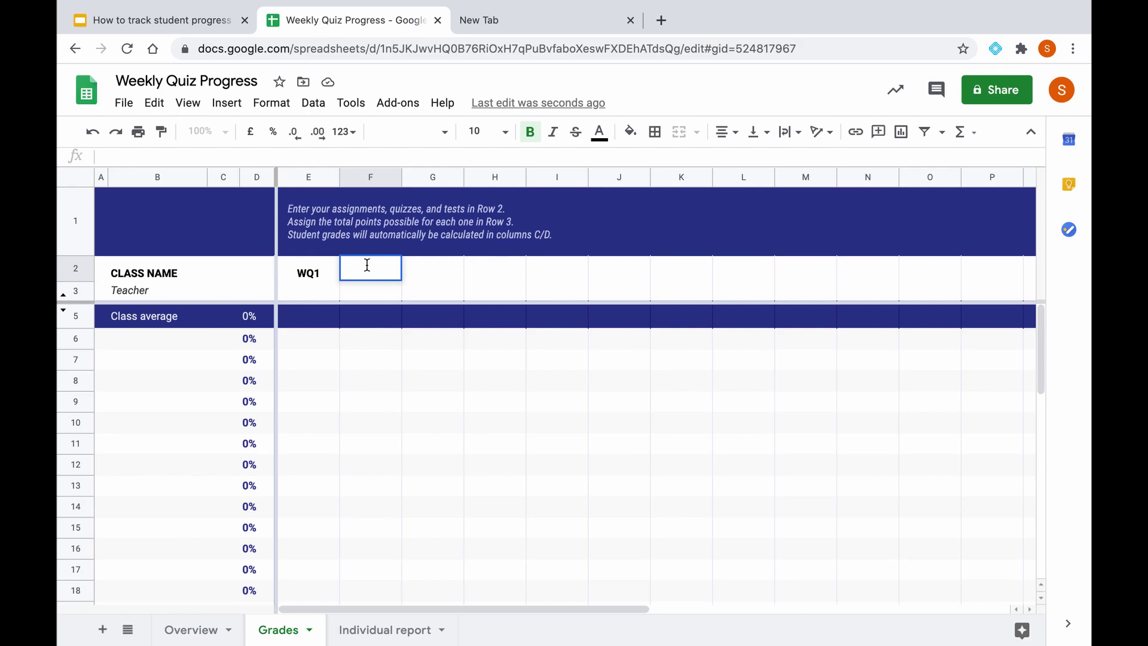
text(WQ2)
click(483, 404)
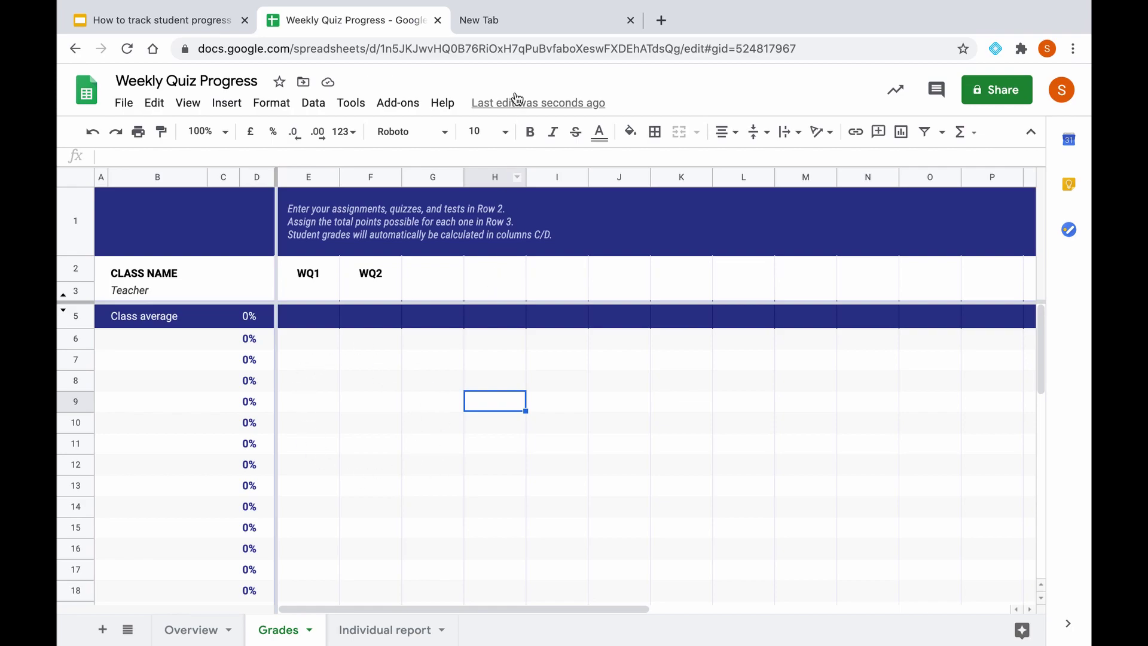
click(526, 24)
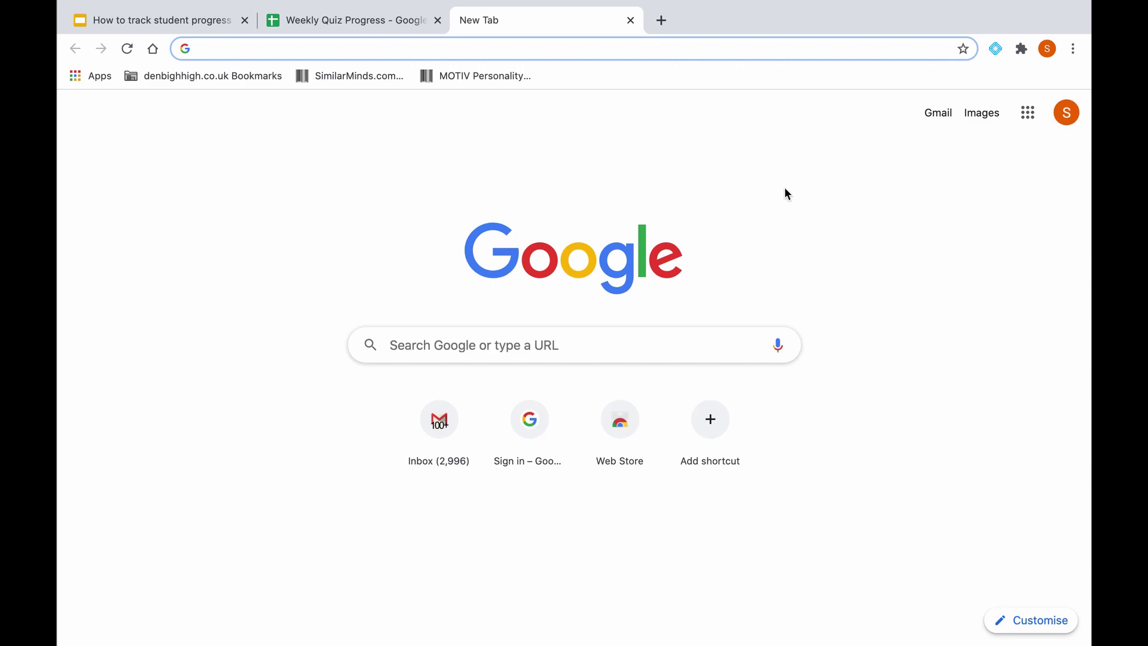
Bring up the Google apps list in the spare tab and scroll down to Forms.
click(1030, 119)
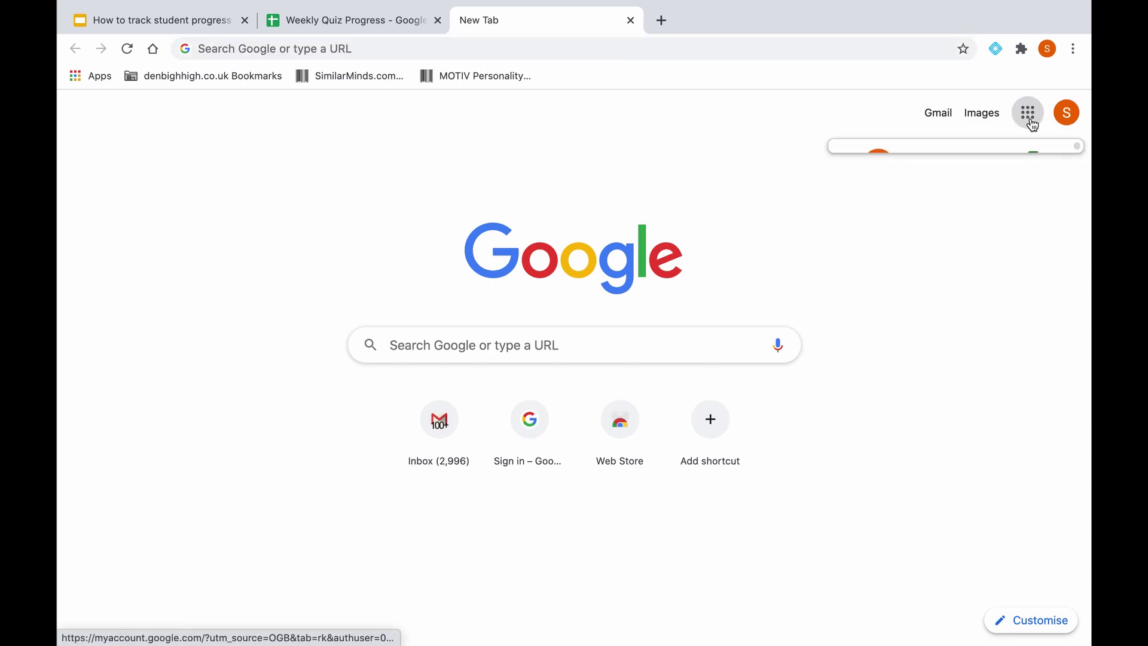
click(1023, 121)
click(1025, 124)
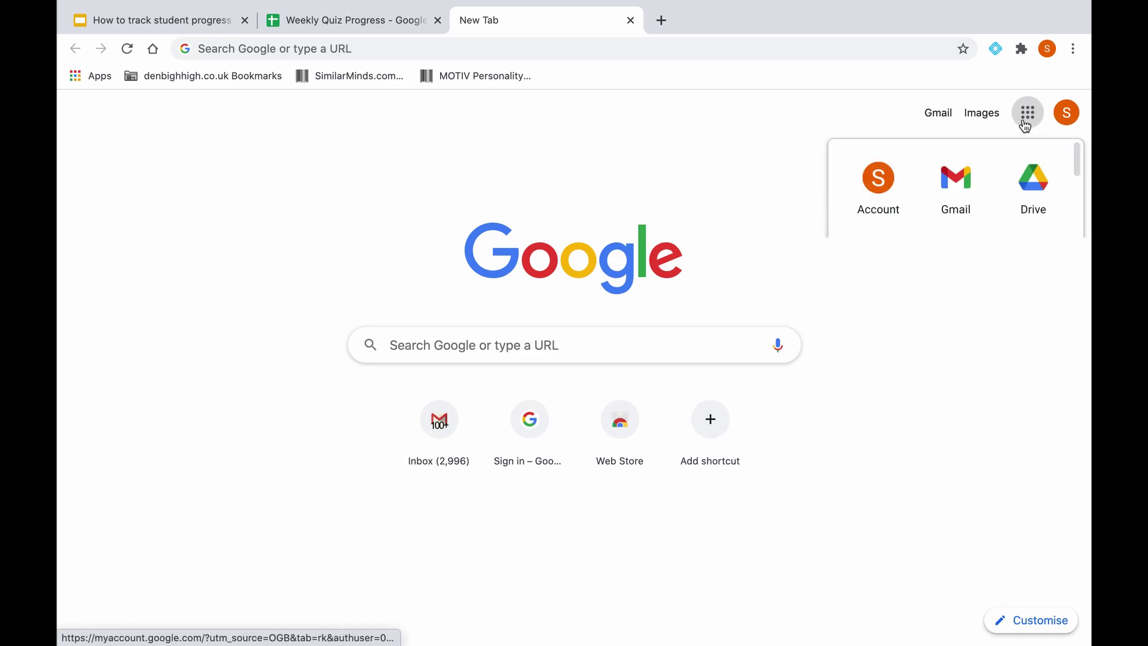
scroll(941, 297, down, 6)
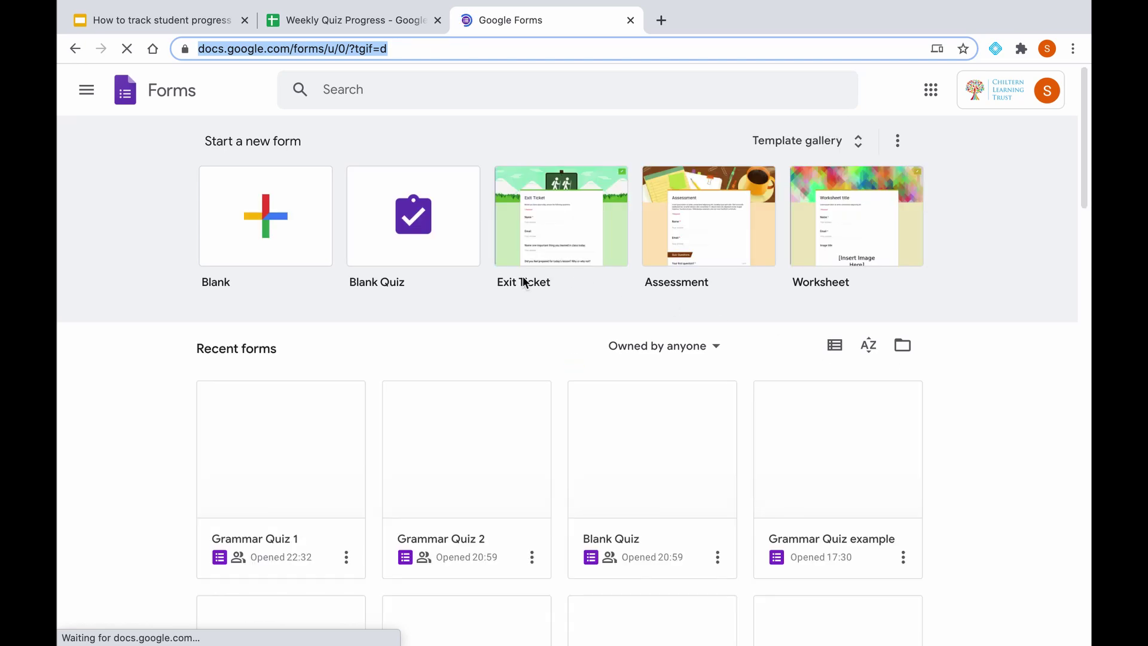
Open Grammar Quiz 1's response summary, review its question charts, and start linking responses to a spreadsheet.
click(289, 474)
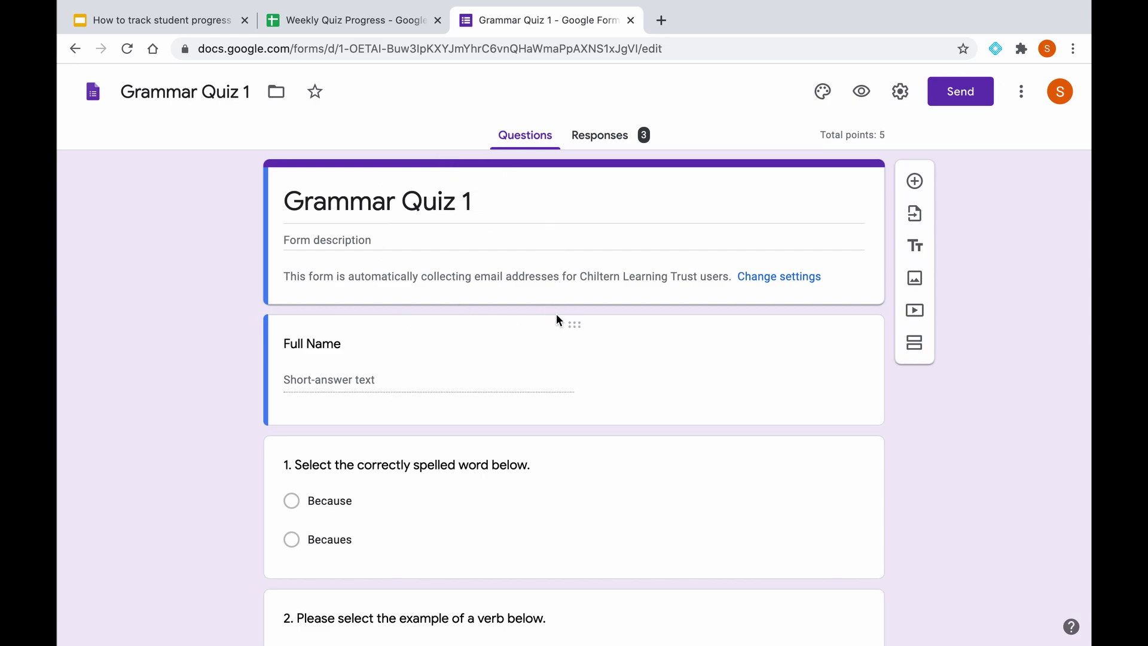
click(623, 136)
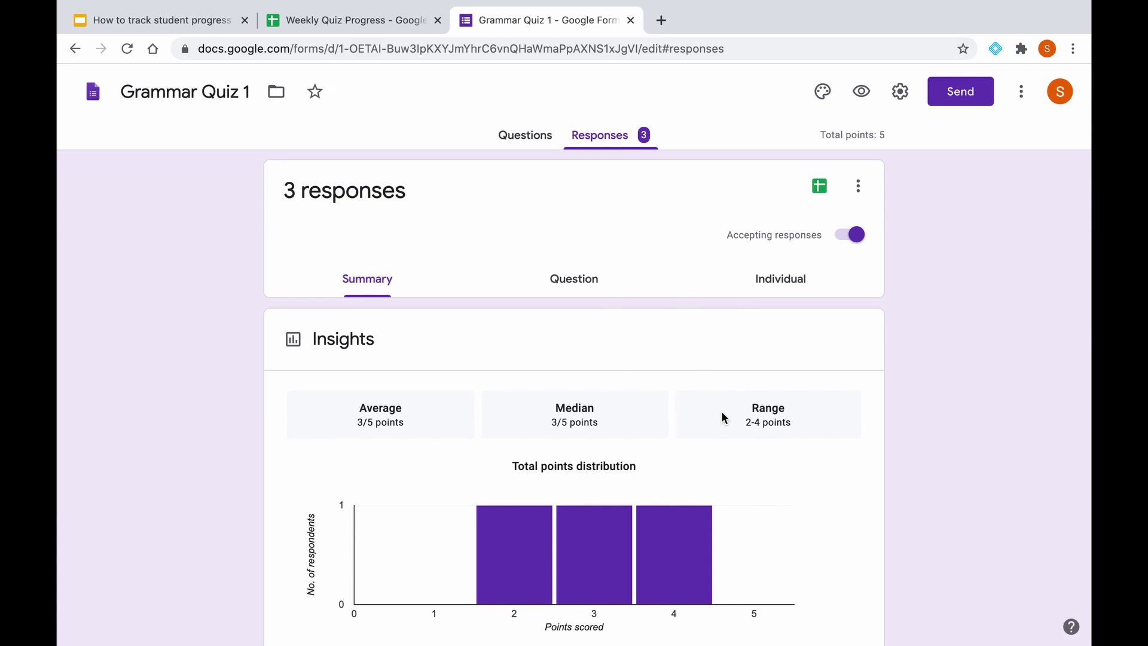
scroll(953, 338, down, 1)
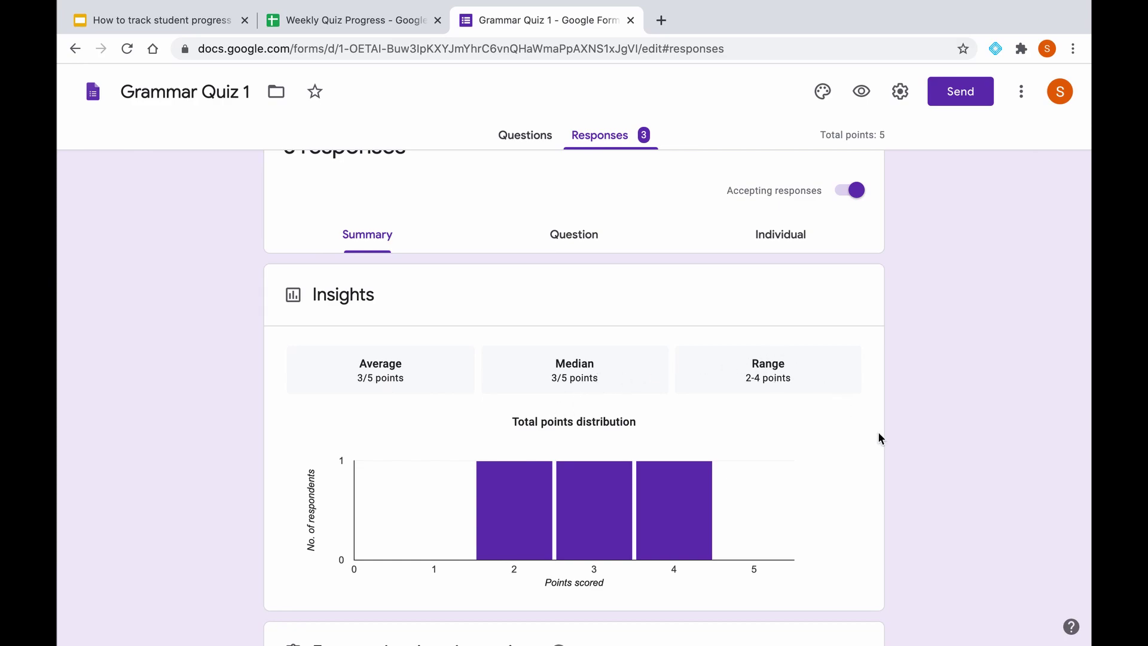
scroll(878, 436, down, 1)
scroll(755, 495, down, 2)
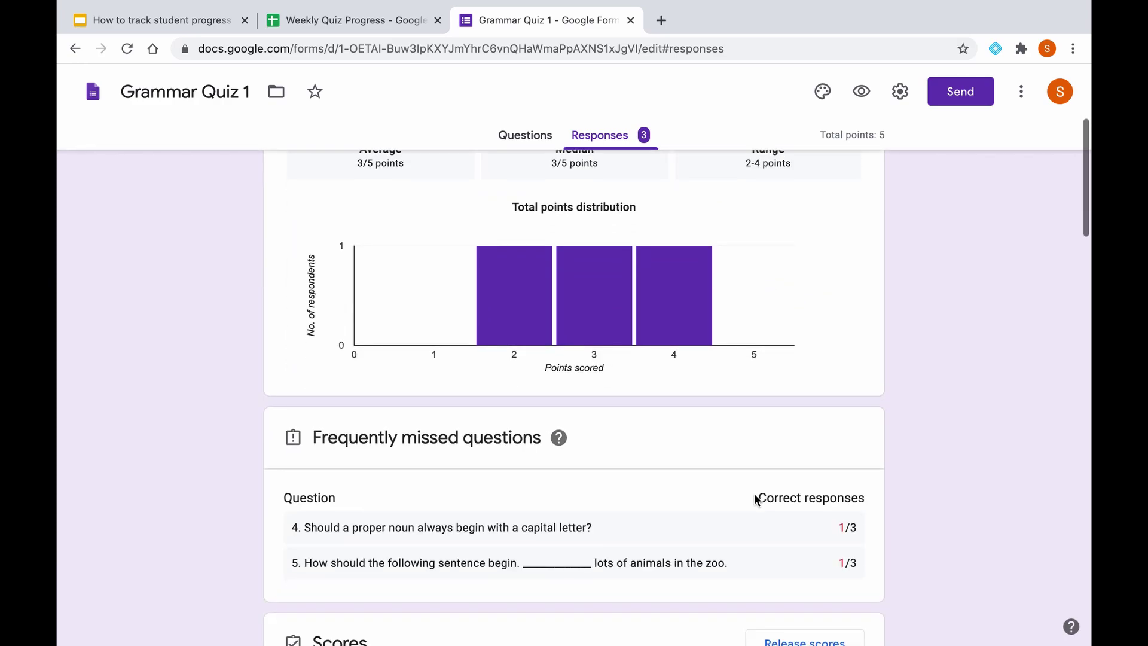
scroll(981, 464, down, 3)
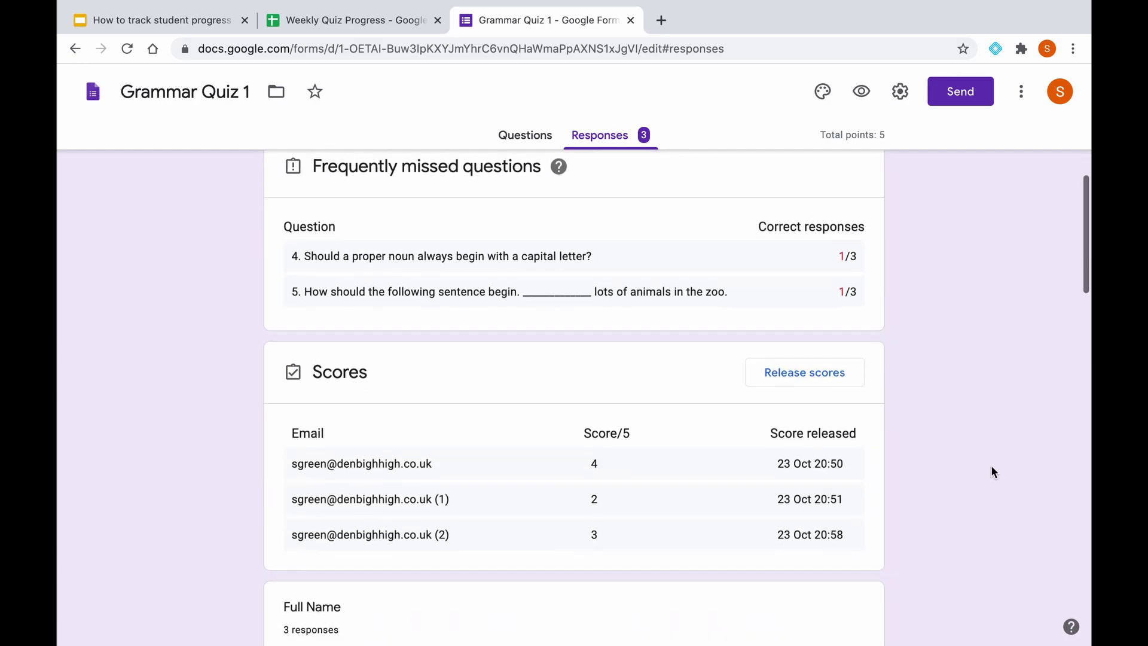
scroll(992, 472, down, 4)
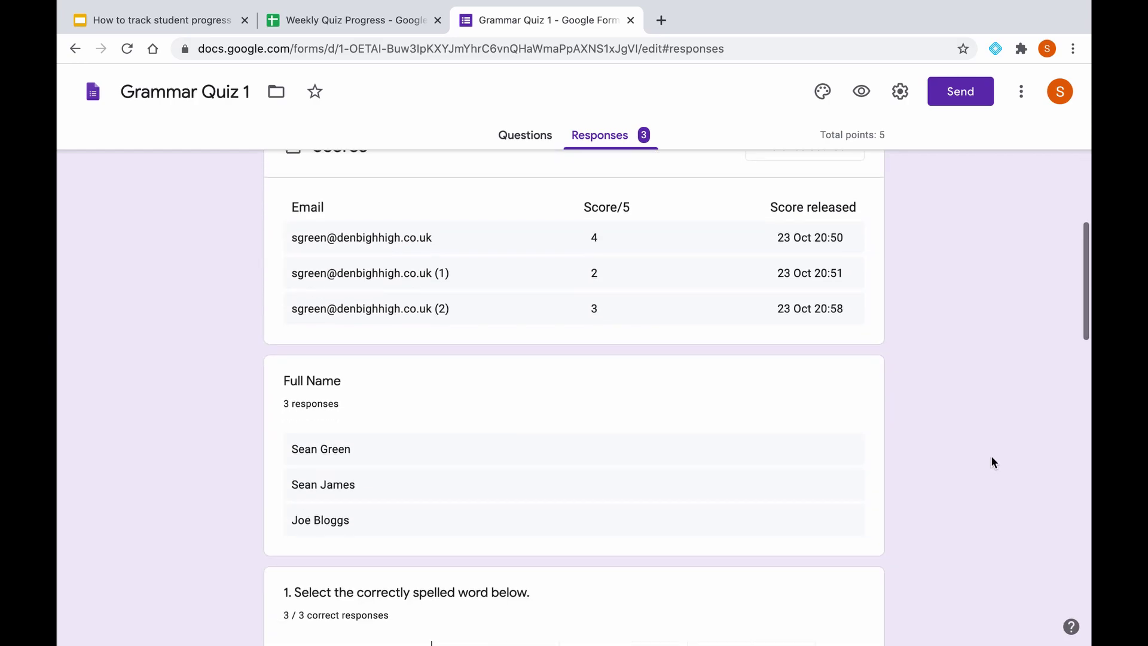
scroll(992, 462, down, 7)
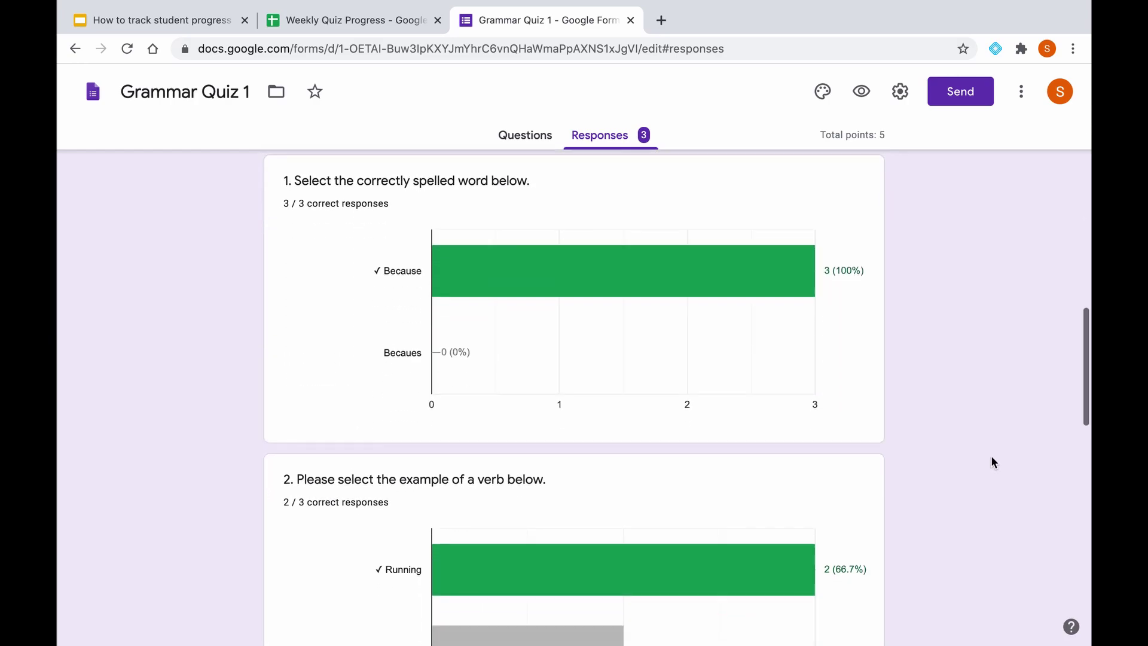
scroll(992, 461, down, 3)
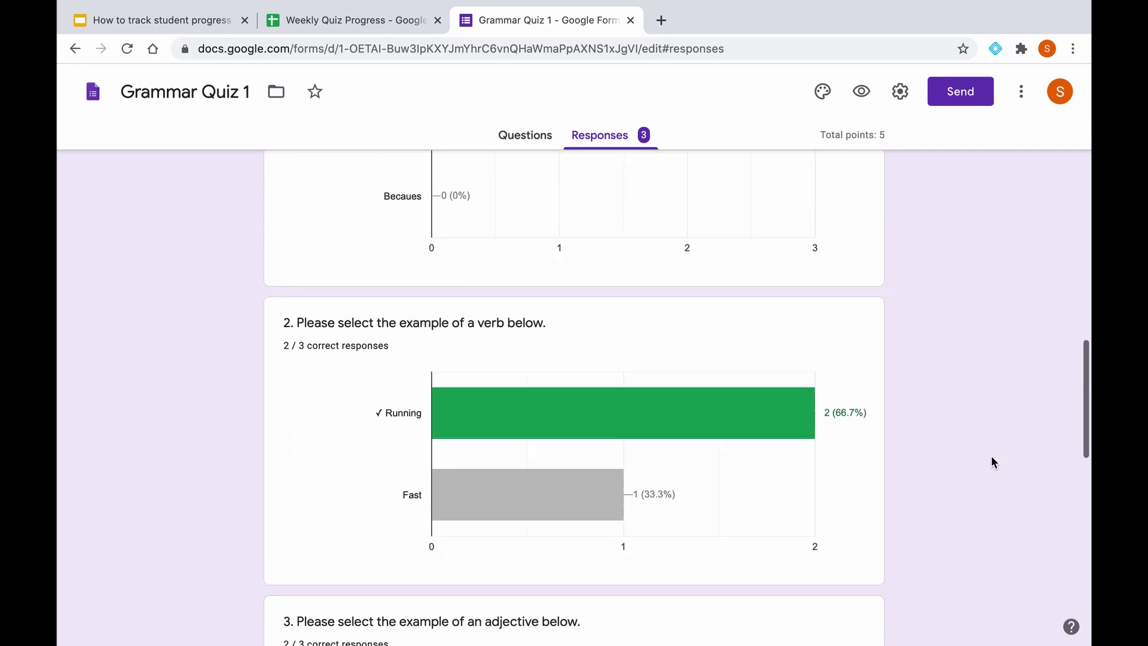
scroll(991, 458, up, 20)
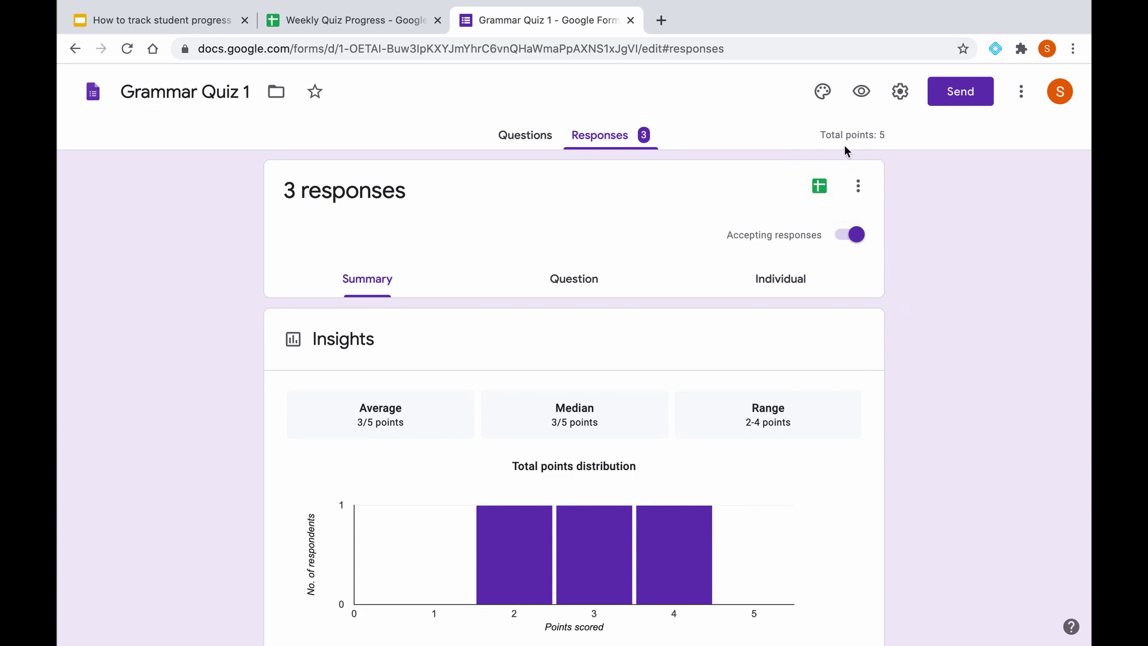
click(820, 190)
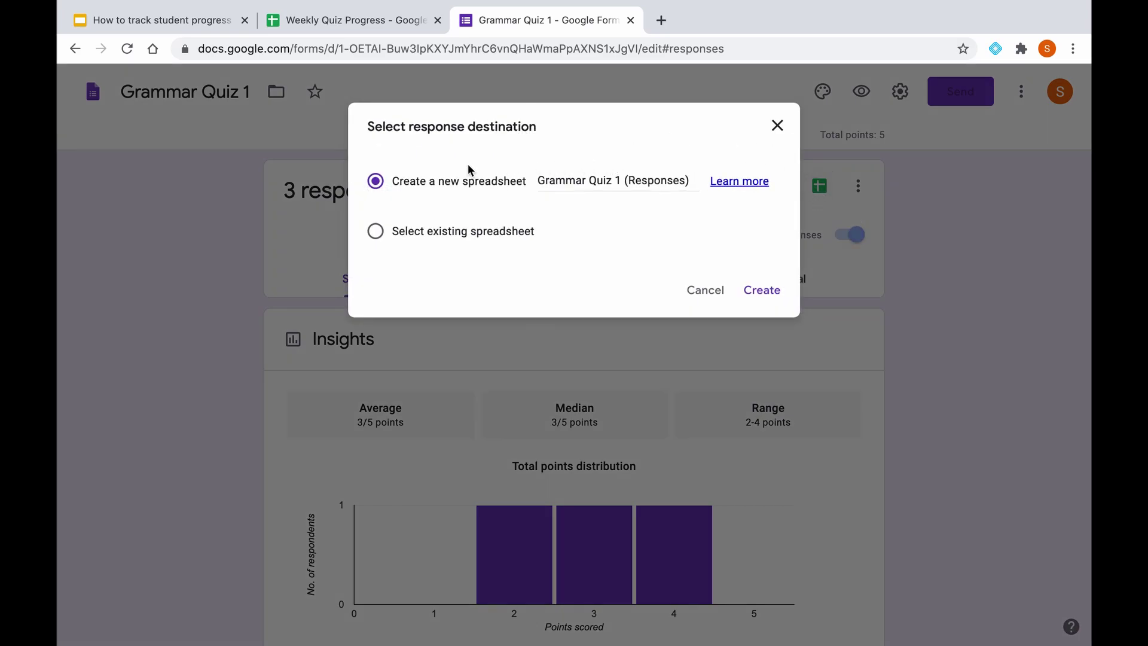
Link the quiz responses to the existing Weekly Quiz Progress spreadsheet.
click(377, 231)
click(759, 289)
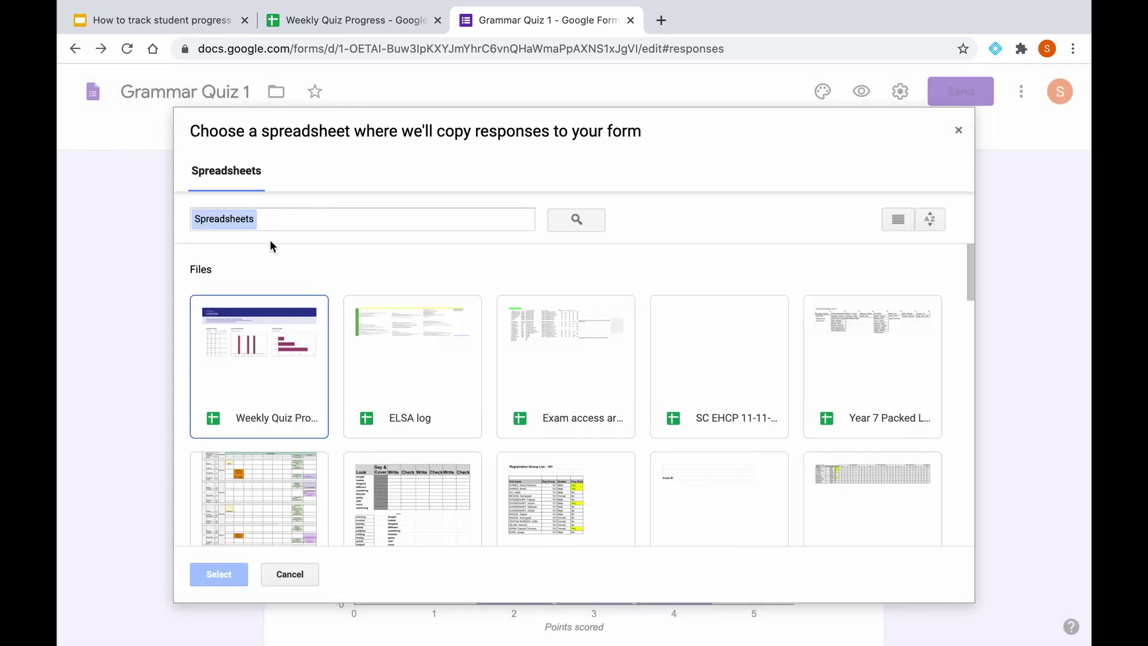
click(262, 350)
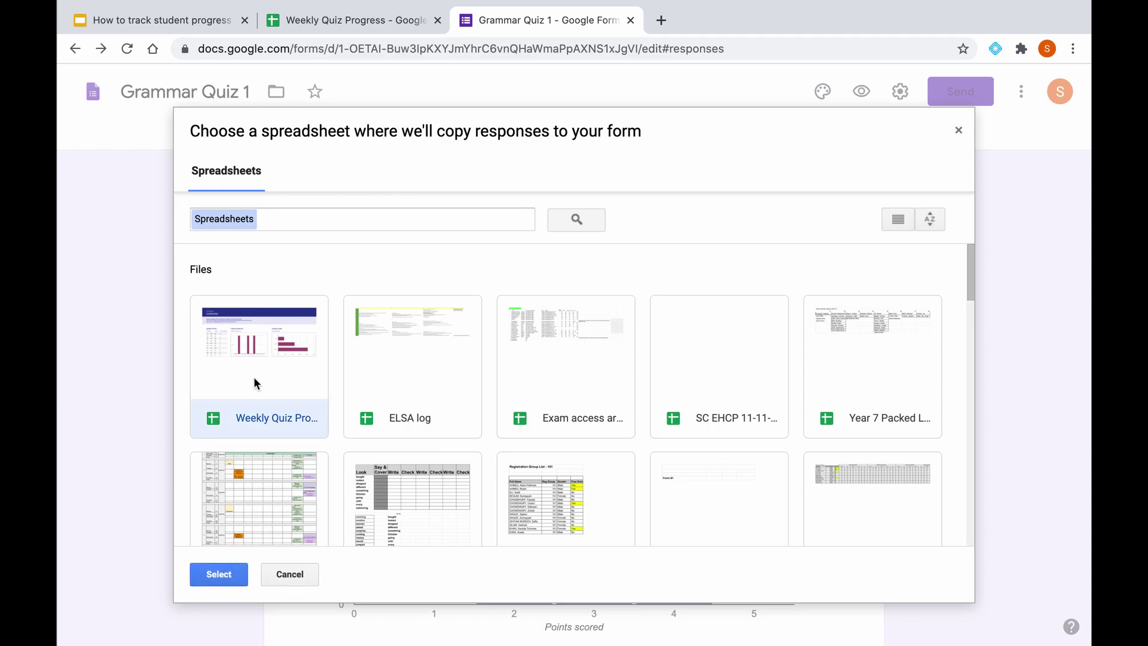
click(219, 574)
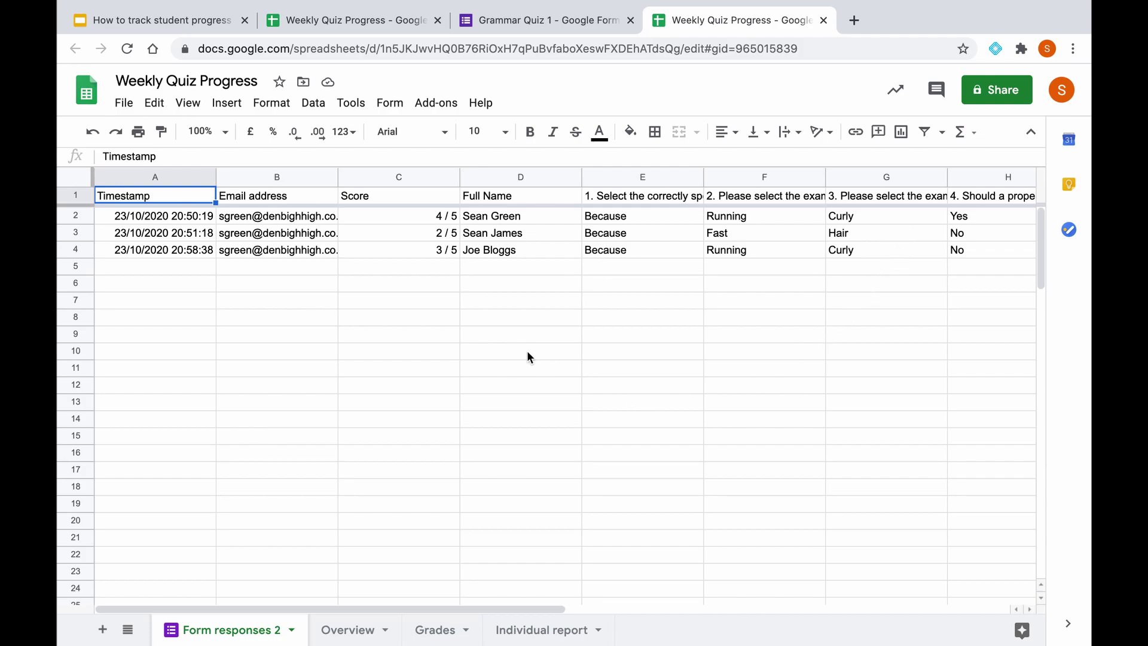
Rename the Form responses 2 sheet tab to 'Grammar Quiz 1'.
double_click(238, 630)
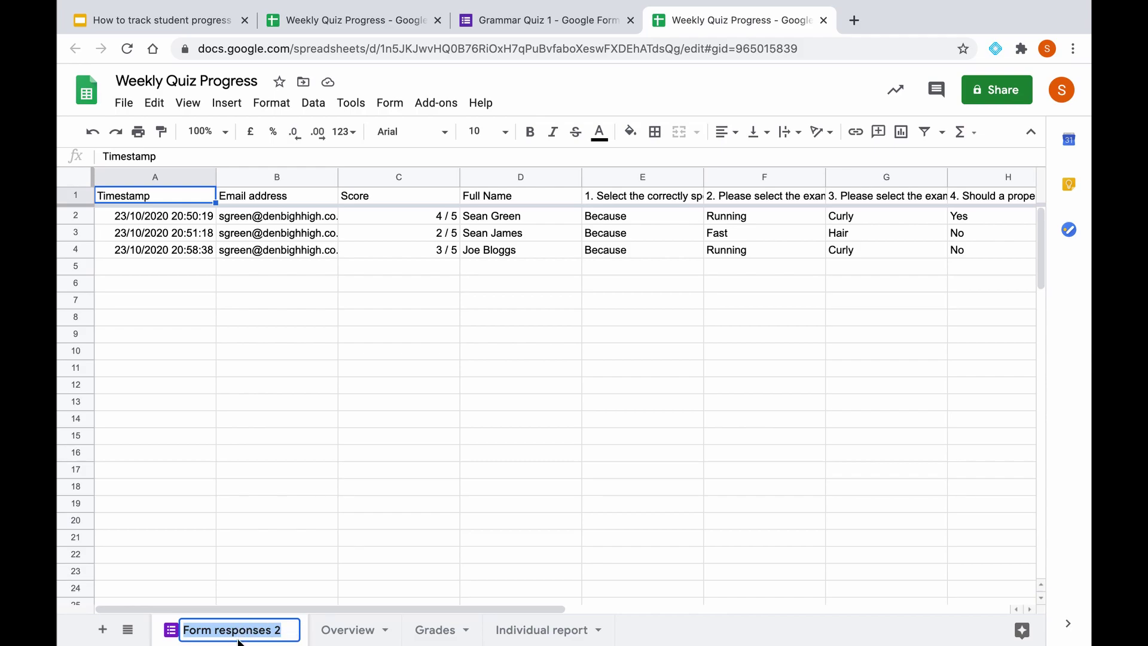
text(Gr)
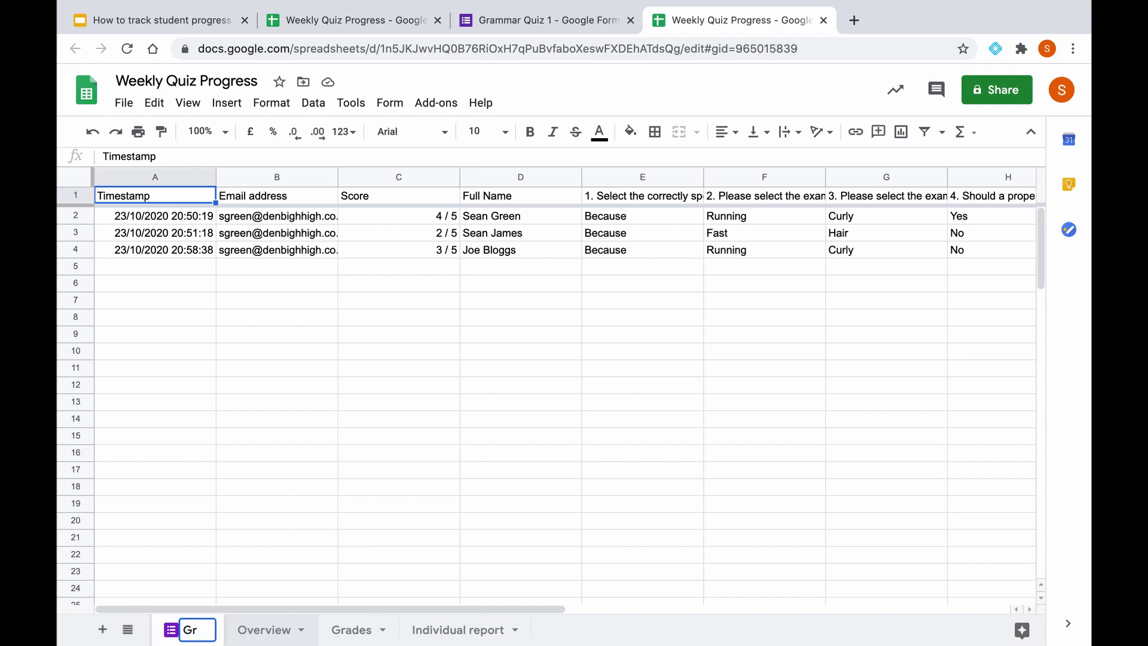
text(ammar )
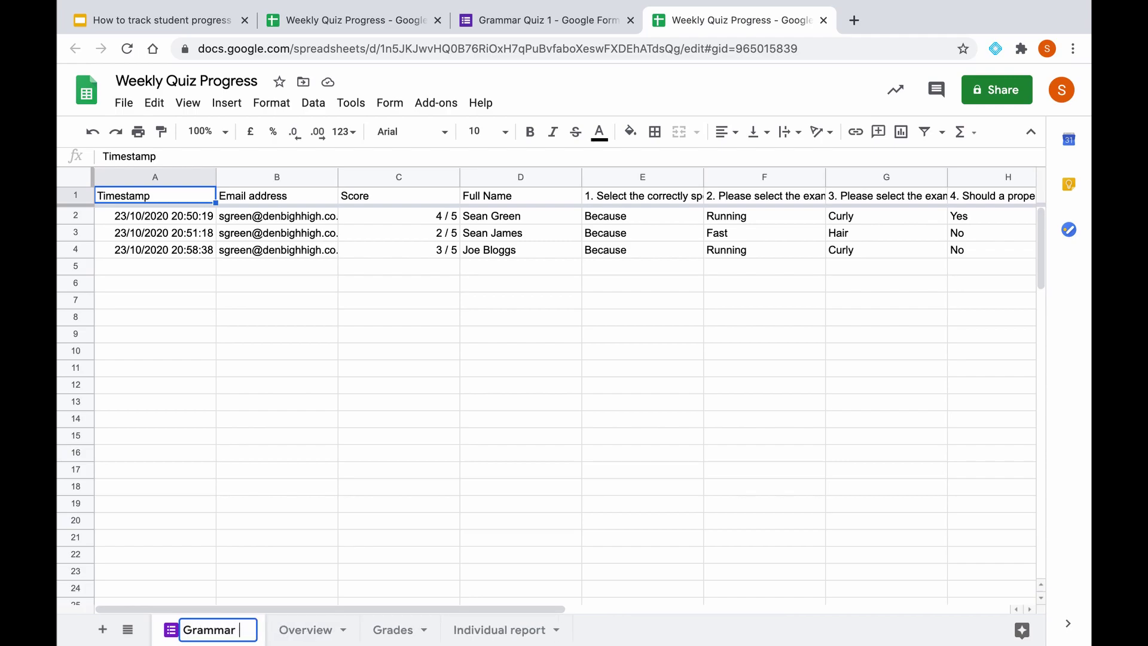
text(Quiz 1)
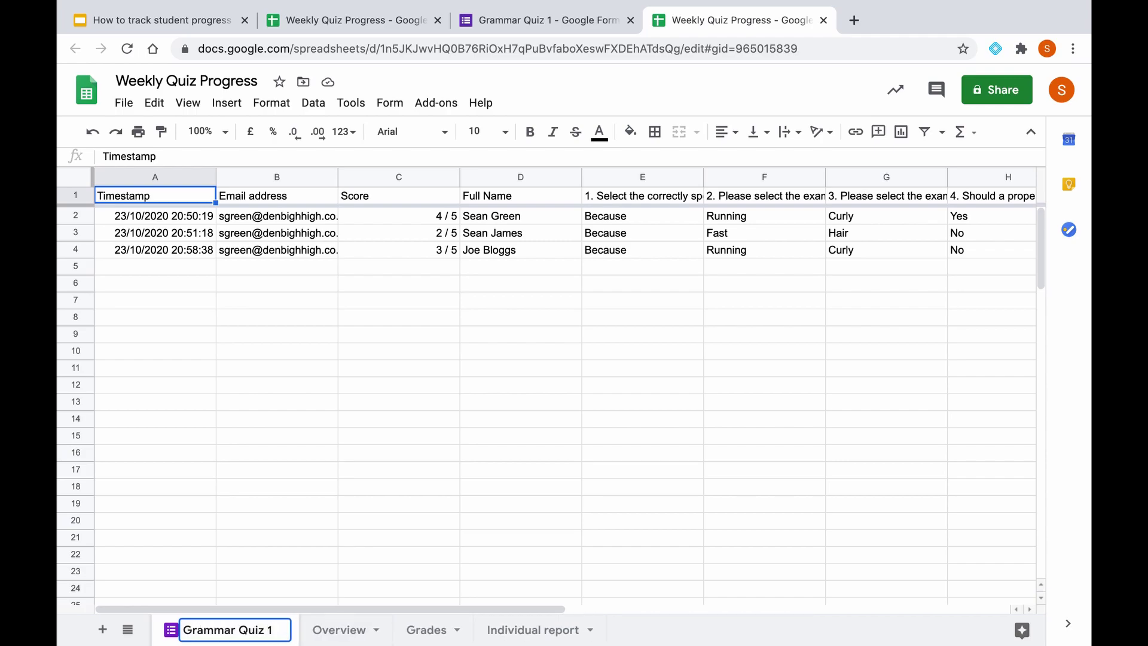
Sort the Grammar Quiz 1 responses A→Z by the Full Name column.
click(550, 316)
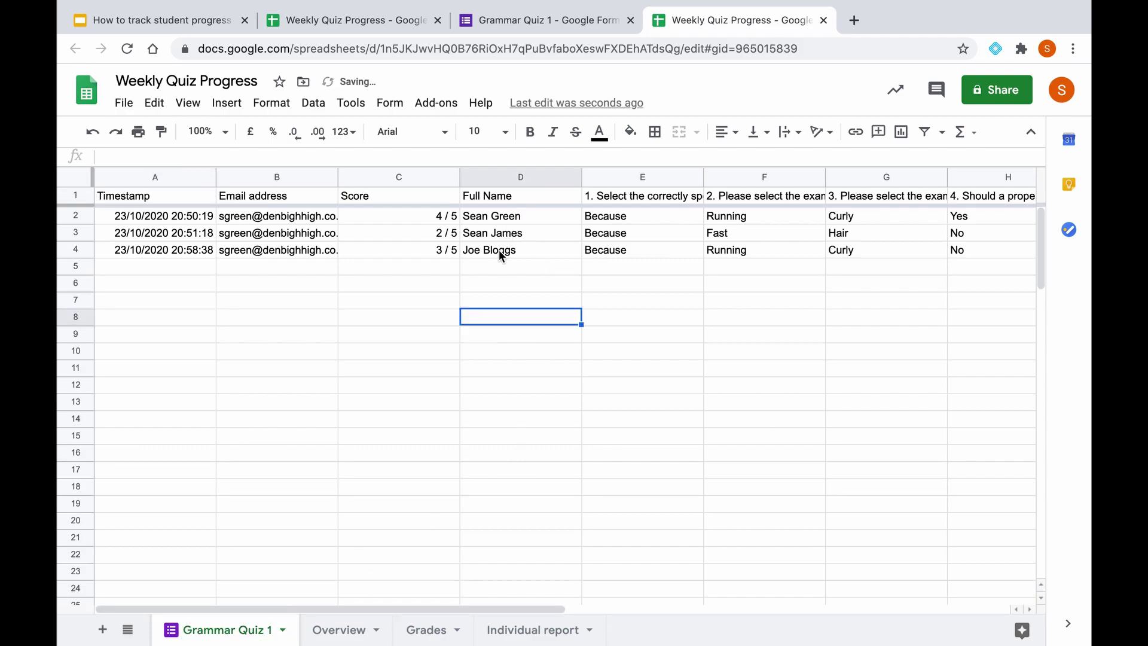
click(572, 198)
right_click(577, 180)
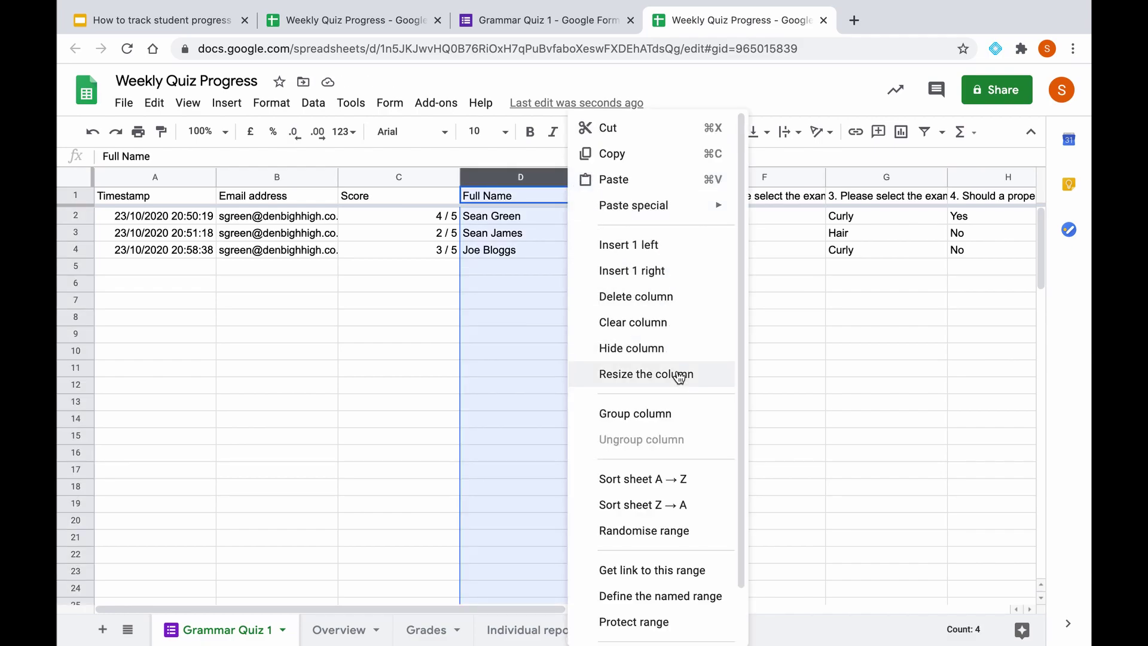
click(680, 480)
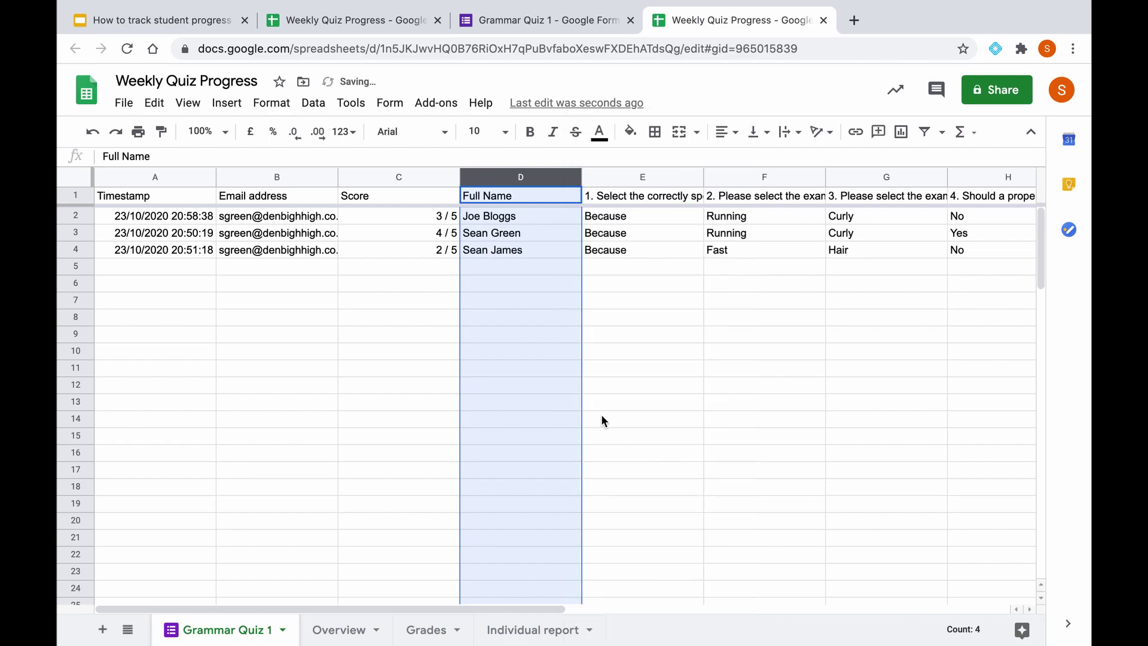
click(569, 404)
Copy the three sorted student names in D2:D4 and go to the Grades sheet.
drag(508, 216, 506, 250)
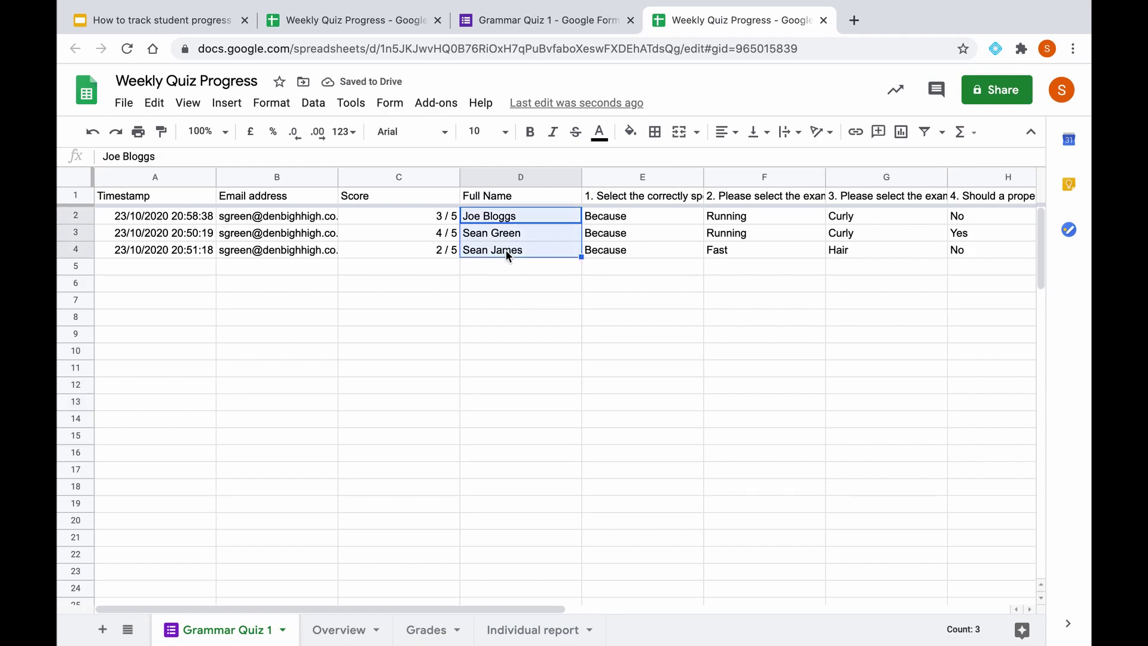
key(ctrl+c)
click(427, 627)
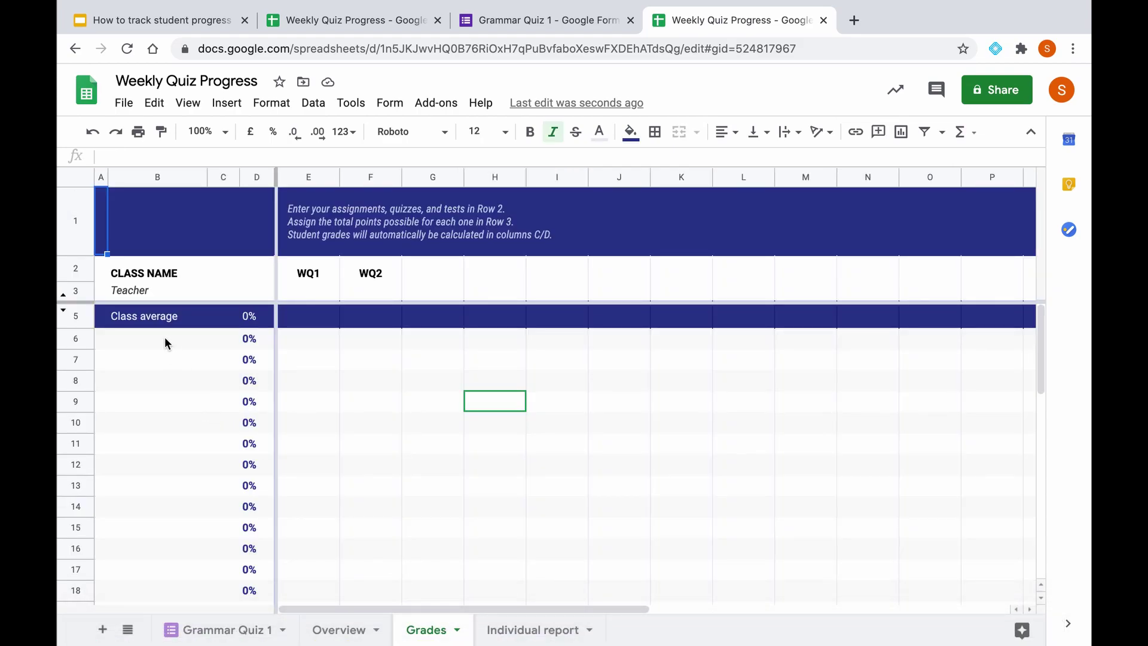
Paste the three student names into B6:B8 of the Grades list.
drag(164, 338, 160, 372)
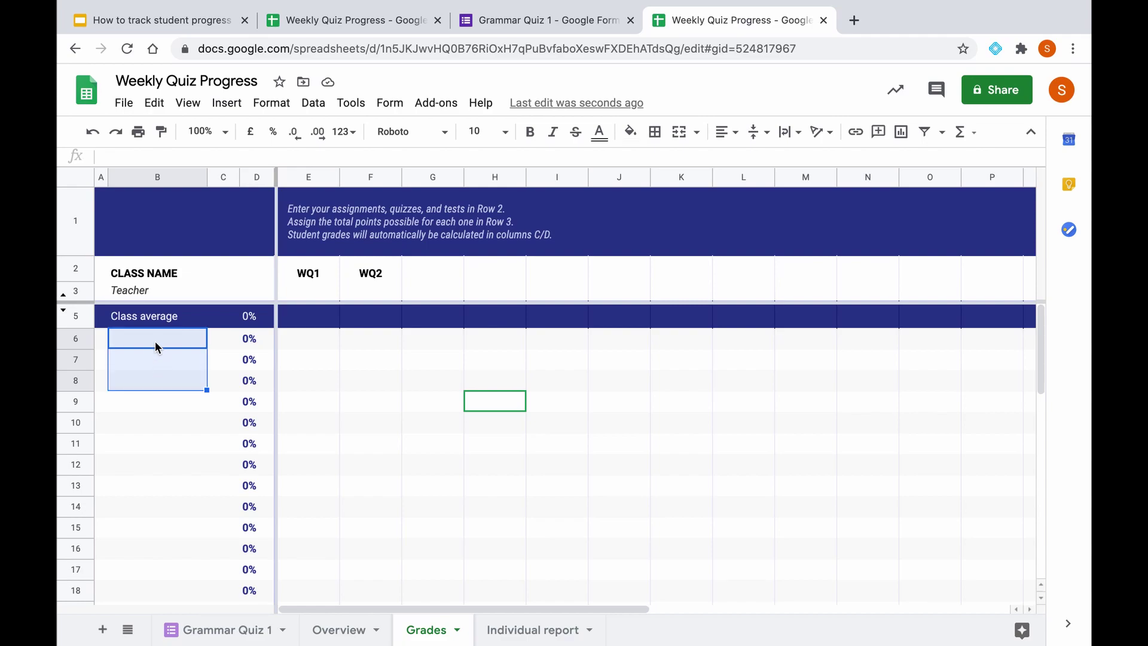
key(super+v)
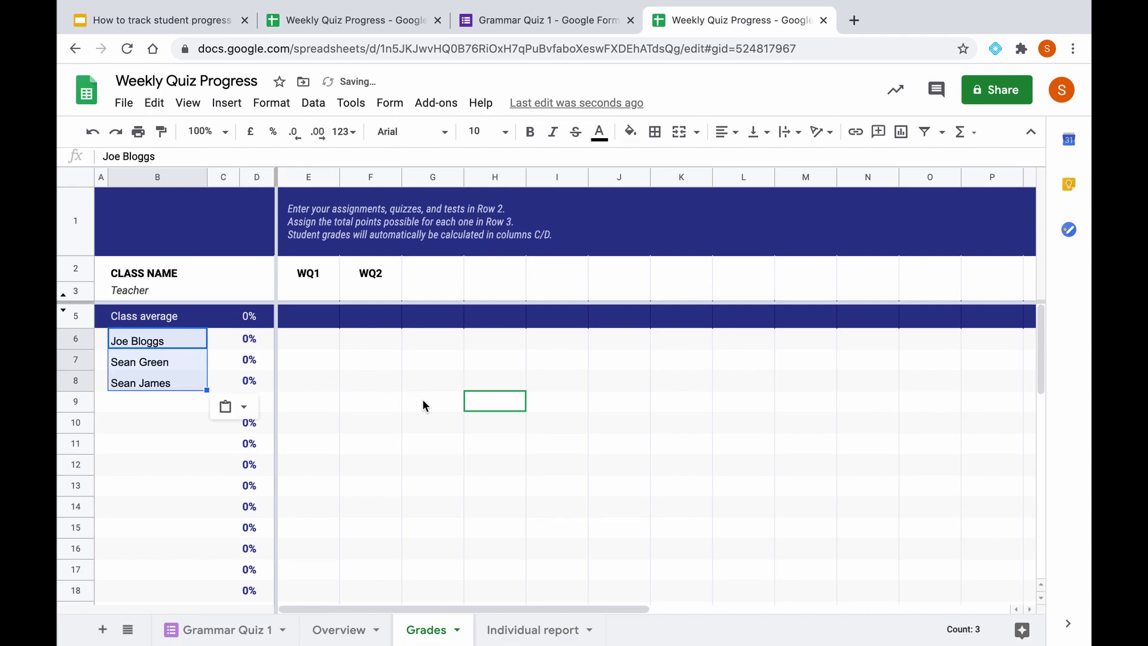
click(397, 446)
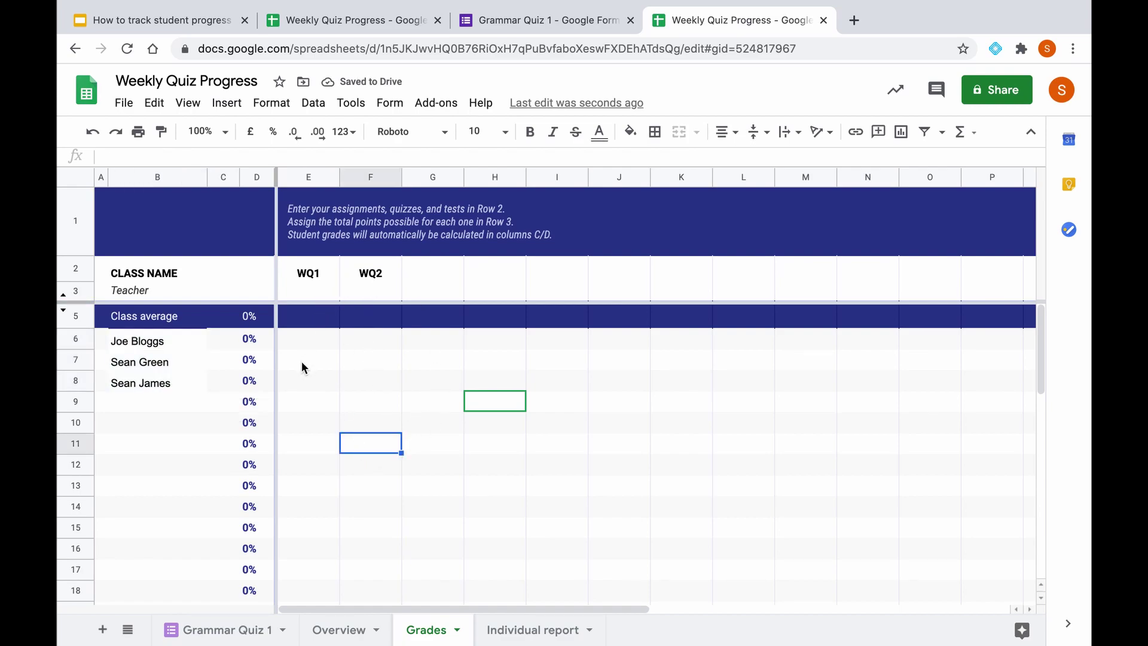
Set the WQ1 and WQ2 total points to 5 each, then return to Grammar Quiz 1.
click(312, 299)
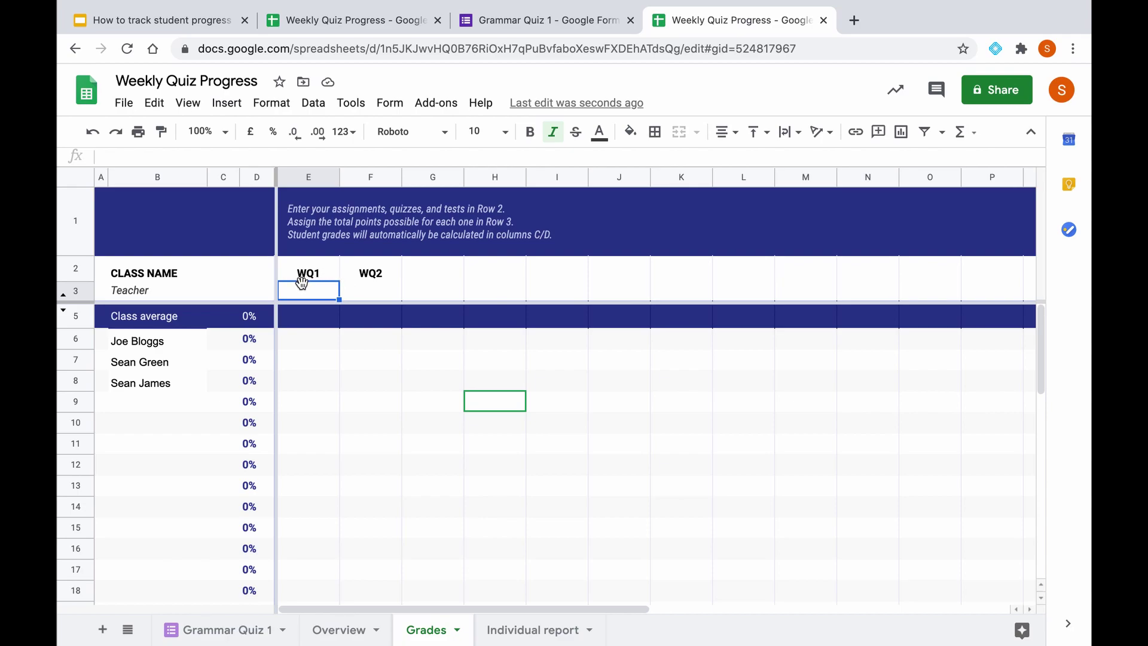
double_click(311, 293)
text(5)
click(366, 291)
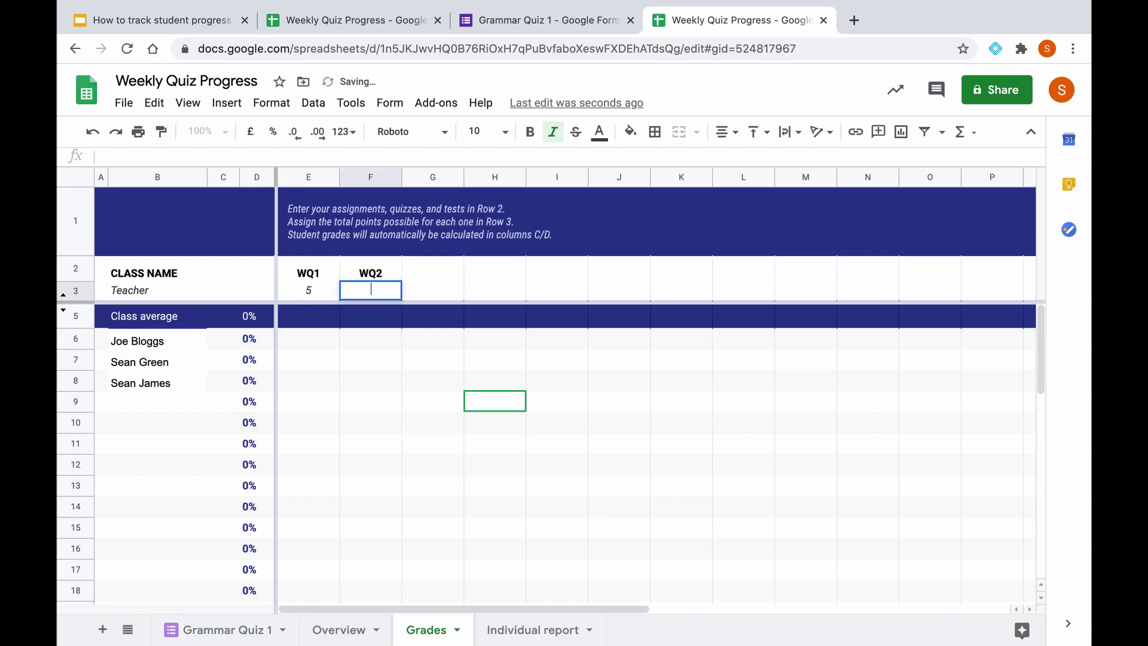
text(5)
click(378, 361)
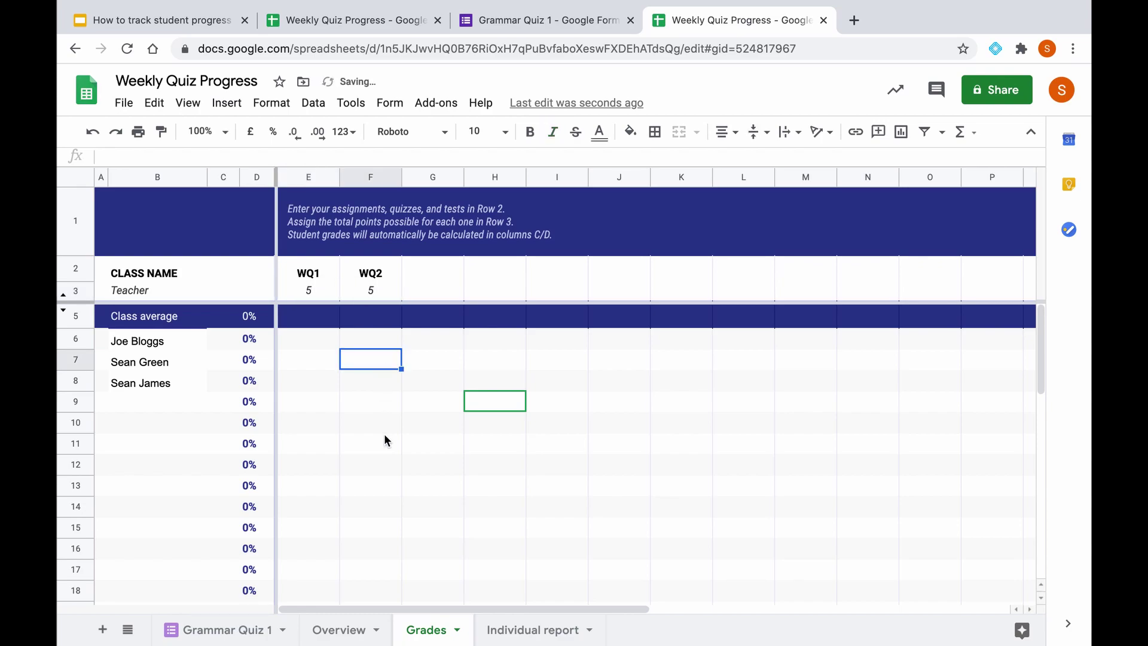
click(230, 630)
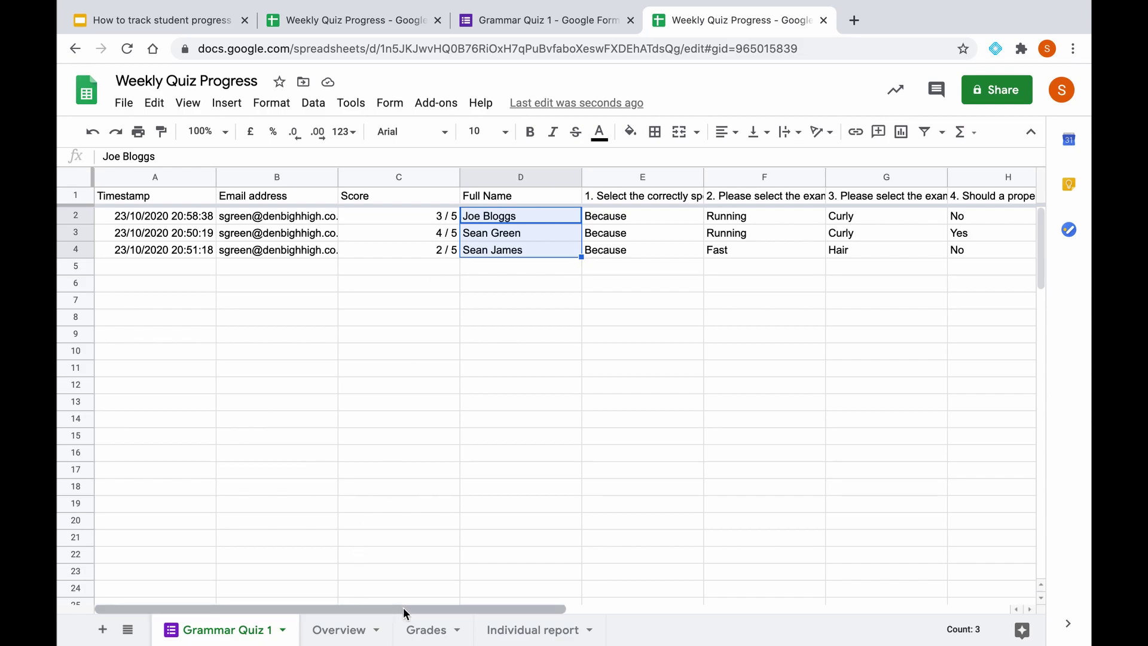
Look through the Grades, Overview and Grammar Quiz 1 sheets, ending on Grades.
click(426, 632)
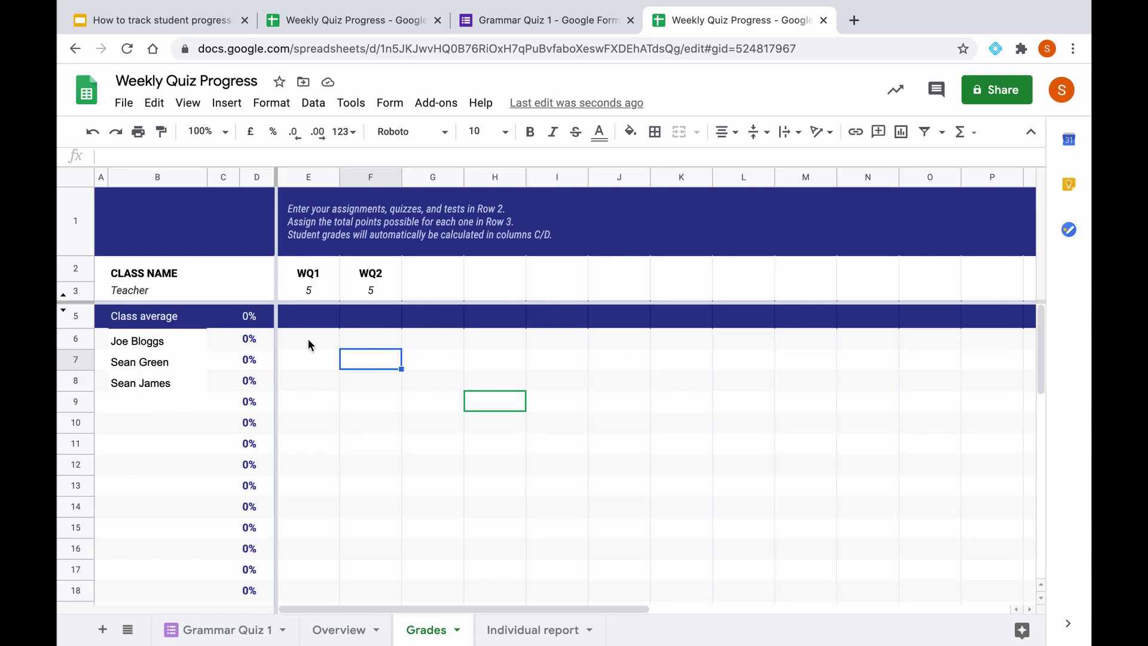
click(346, 626)
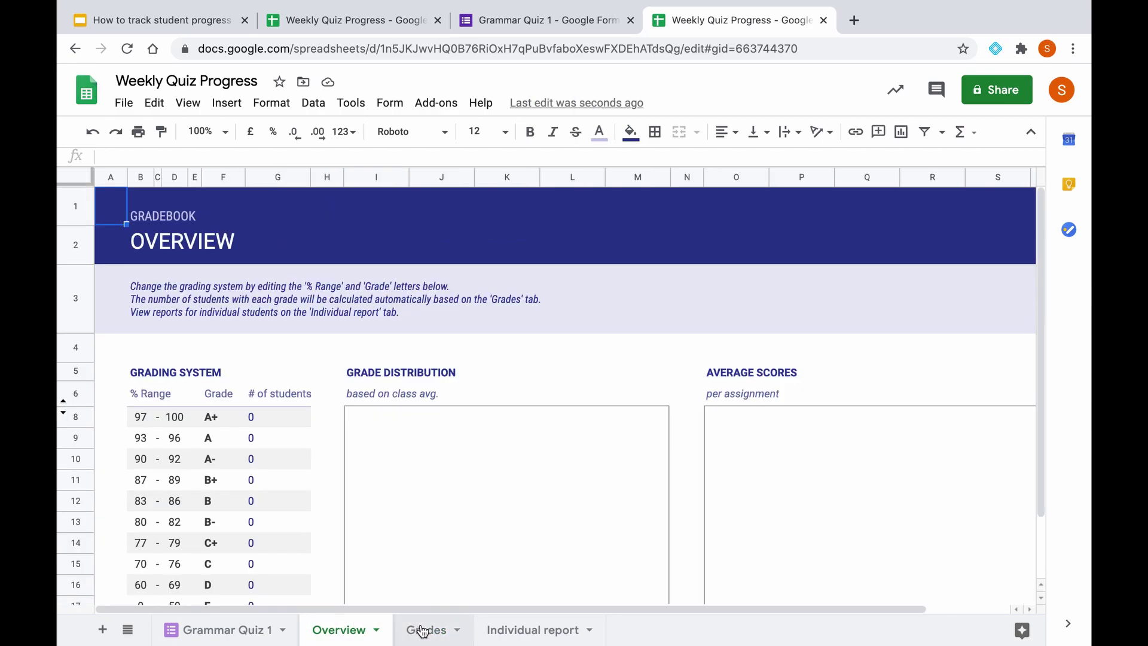
click(263, 628)
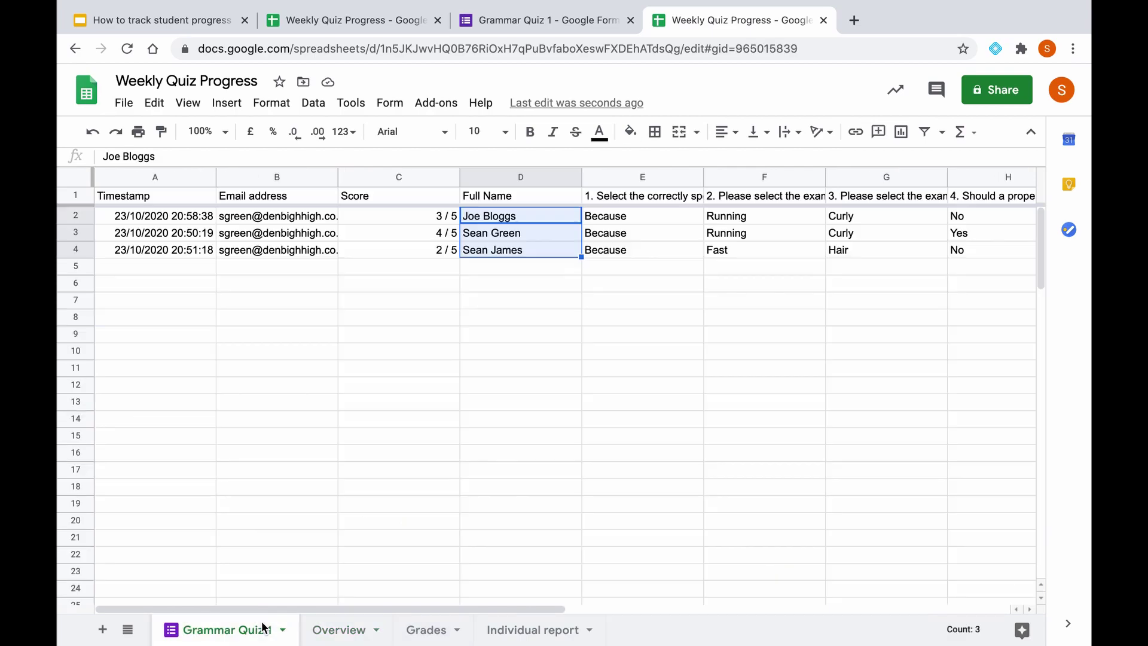
click(416, 631)
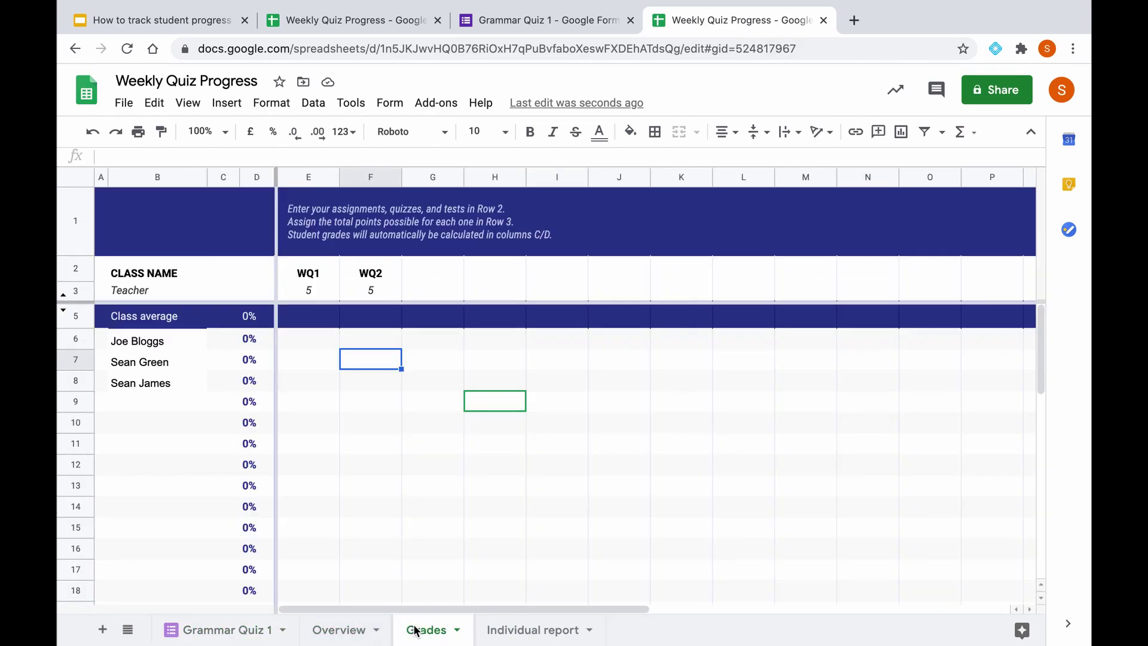
Enter WQ1 scores of 3, 4 and 2 for the three students in column E.
right_click(318, 345)
click(303, 340)
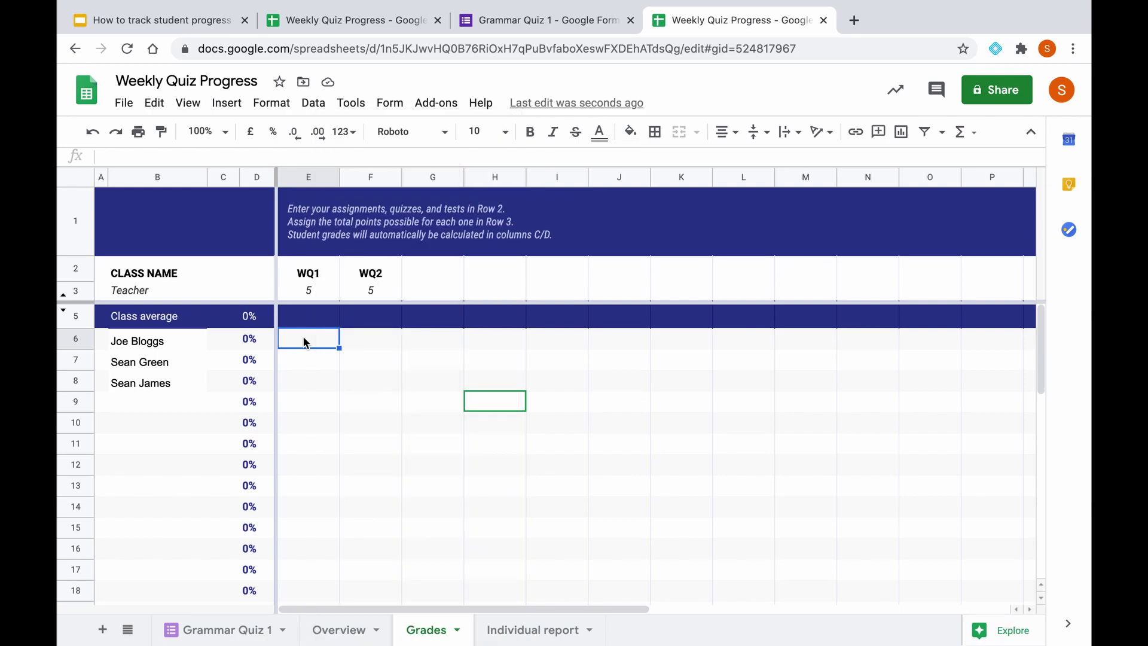
text(3)
key(Return)
text(4)
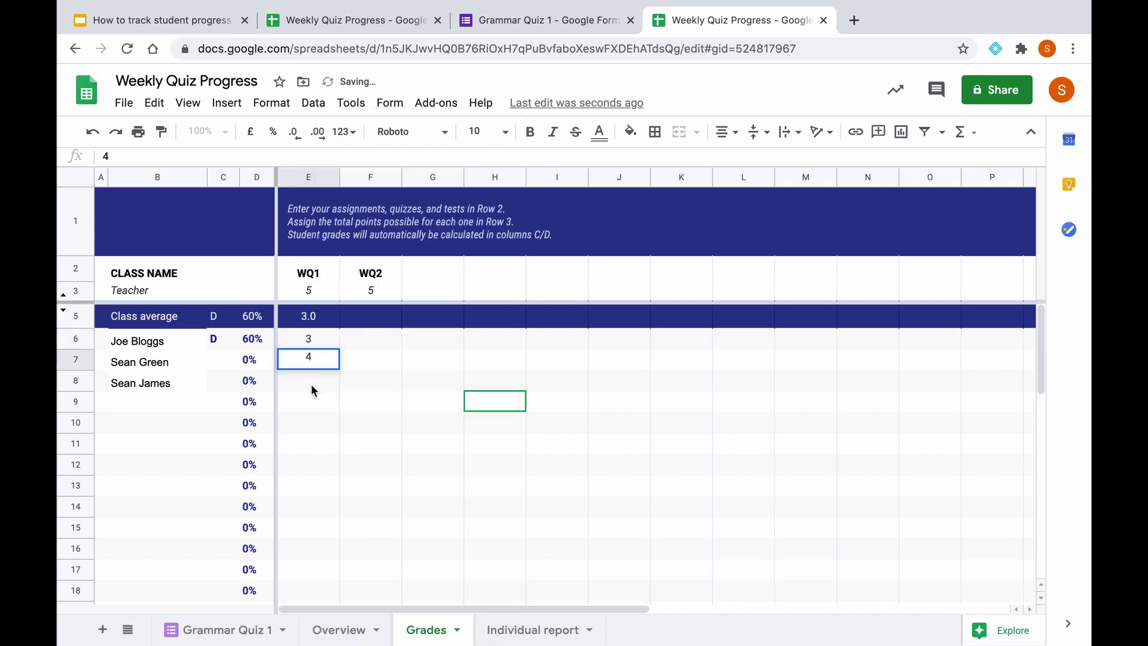
key(Return)
text(5)
text(2)
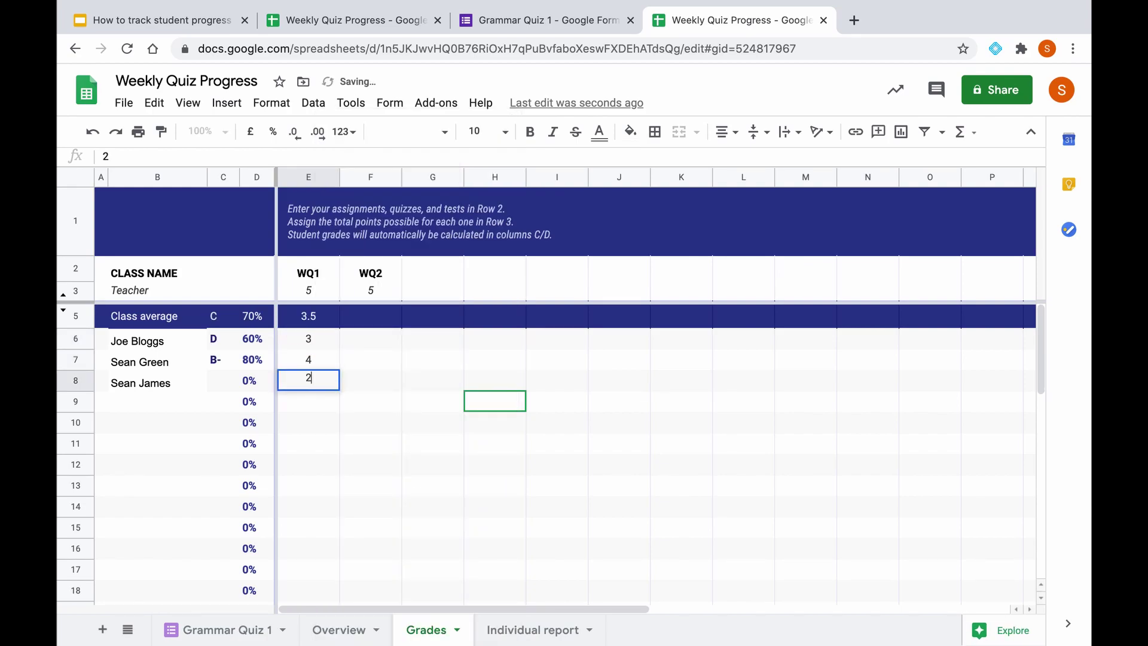
click(404, 425)
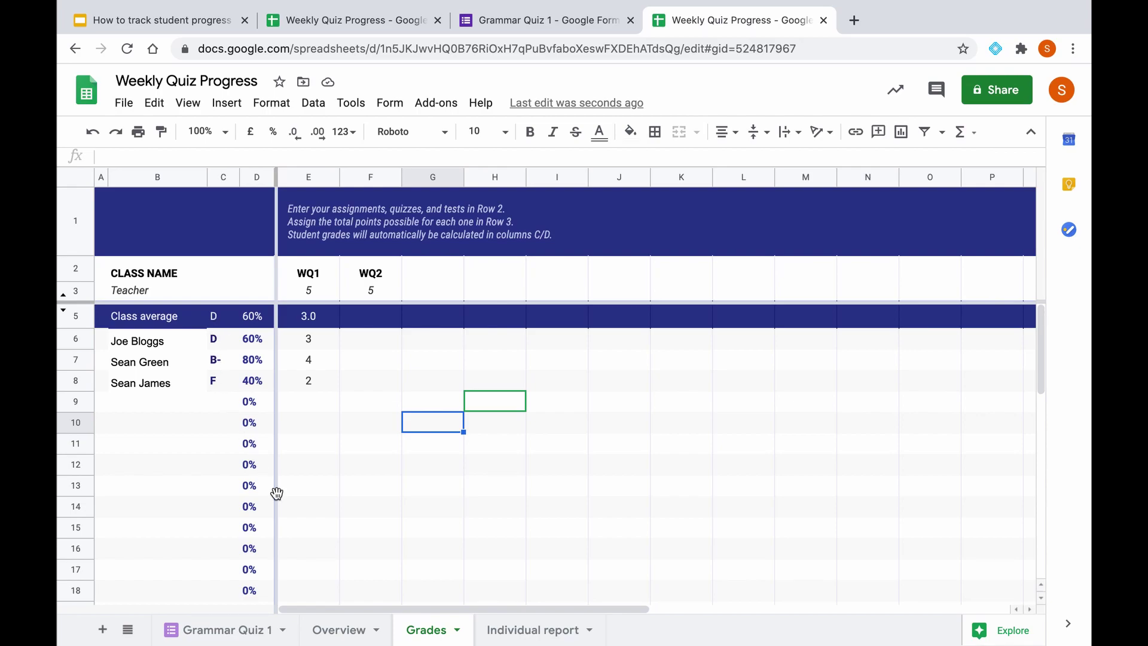
Delete all grade letters from the Overview sheet's grading table.
click(326, 631)
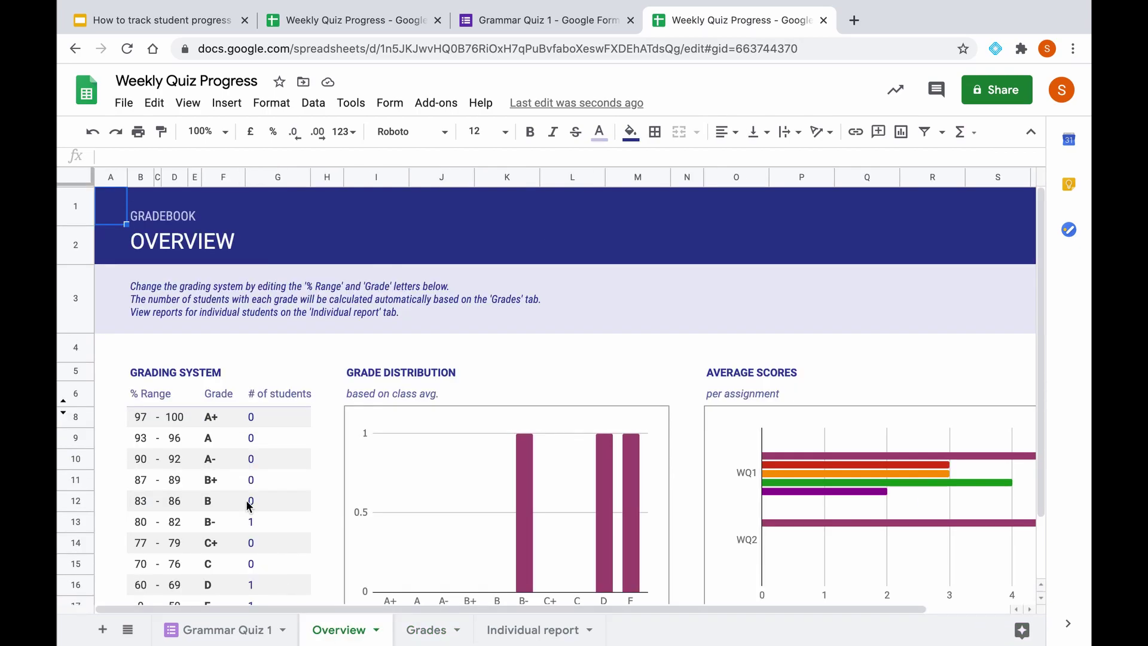
scroll(250, 505, down, 1)
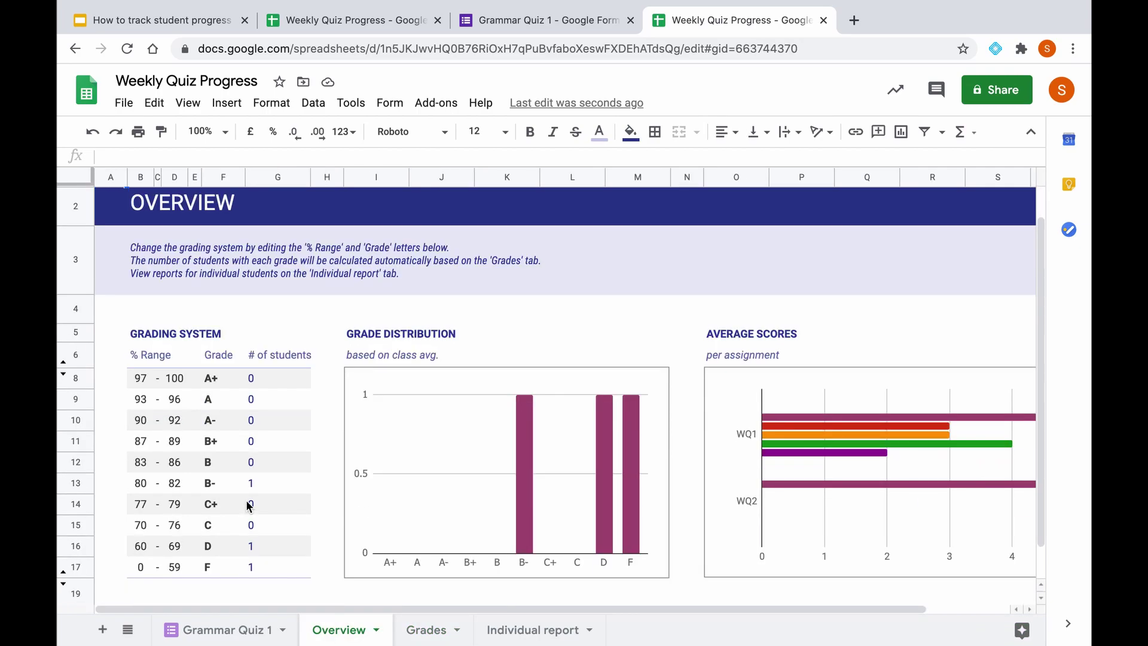
click(210, 383)
drag(210, 386, 219, 562)
key(Delete)
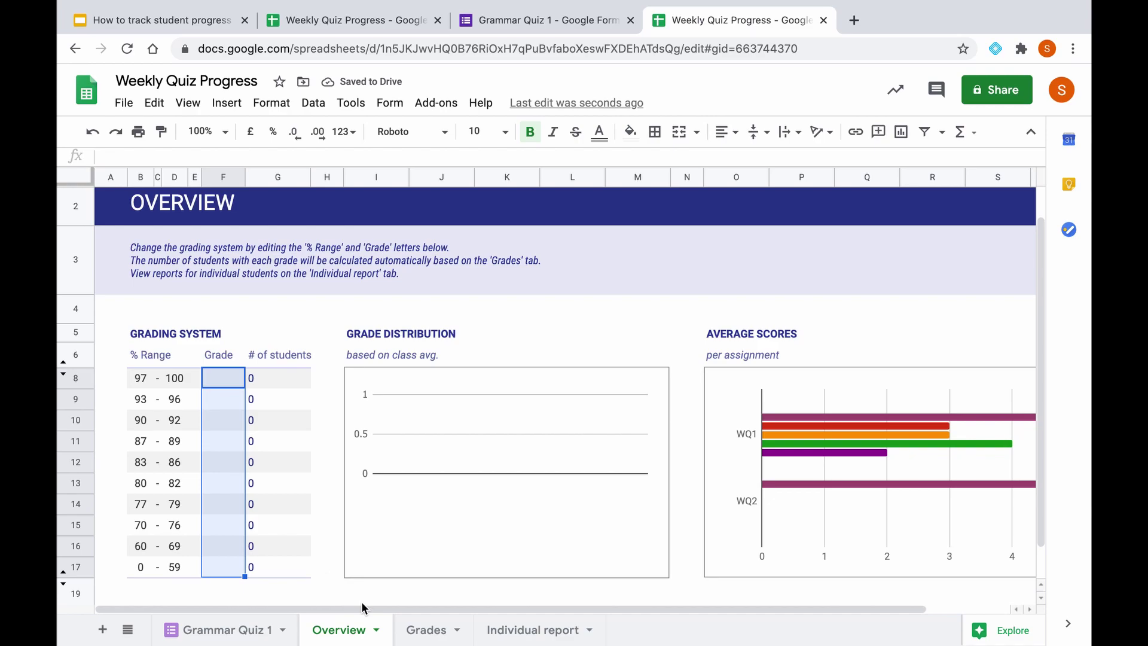
Check the Grades, Grammar Quiz 1 and Overview sheets, finishing on Grades.
click(433, 630)
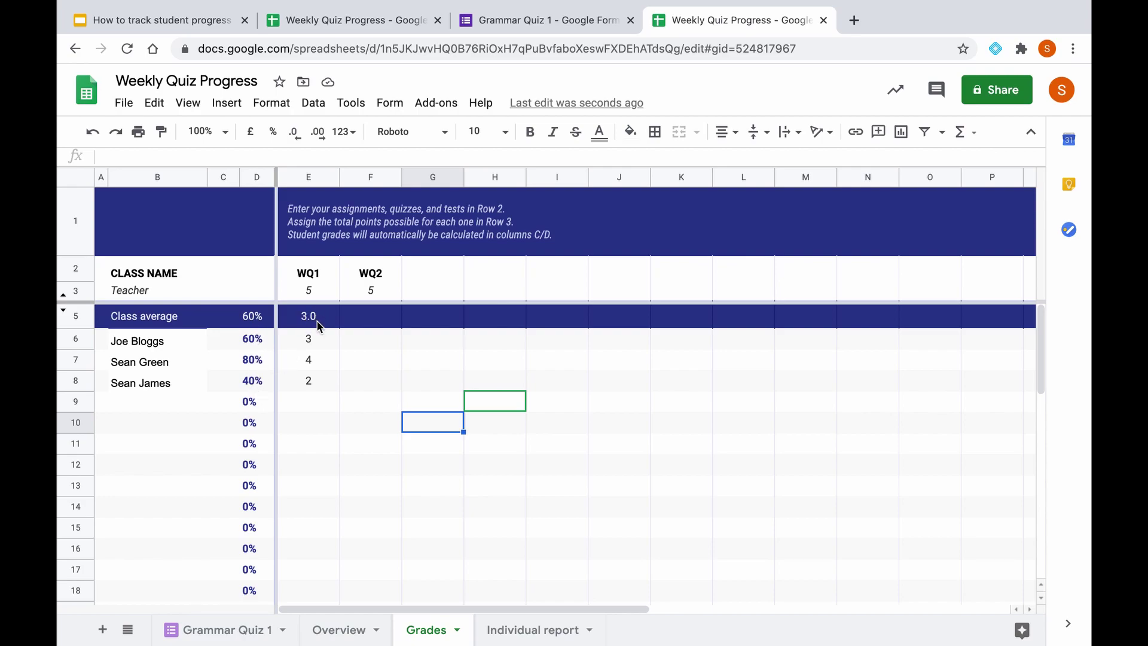
click(379, 342)
click(238, 628)
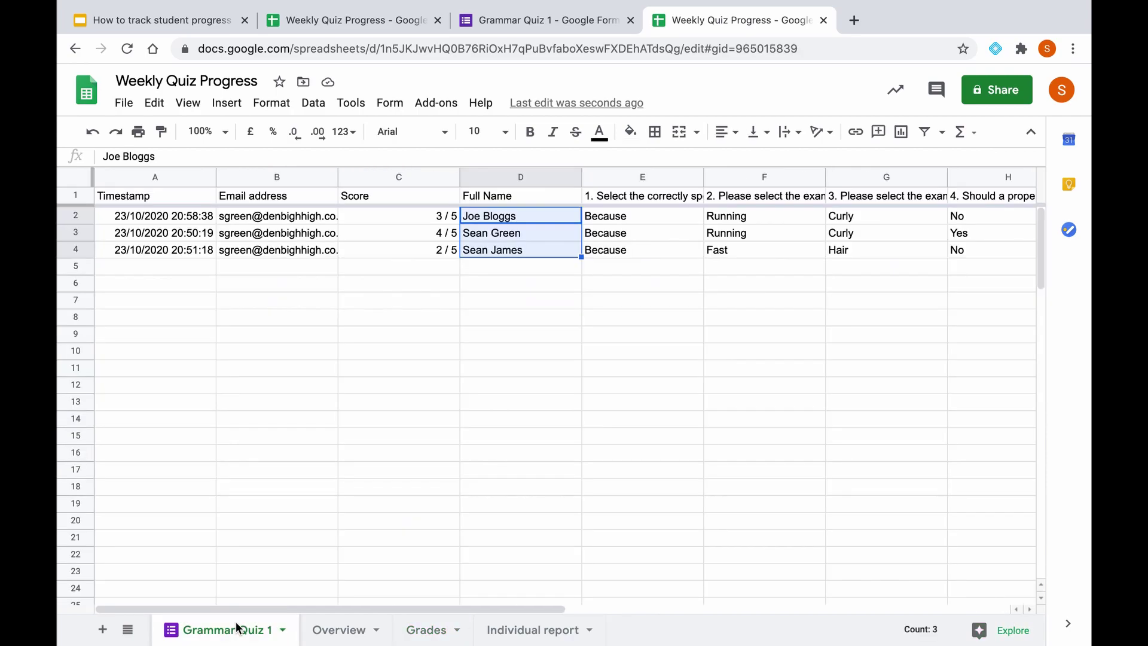
click(334, 630)
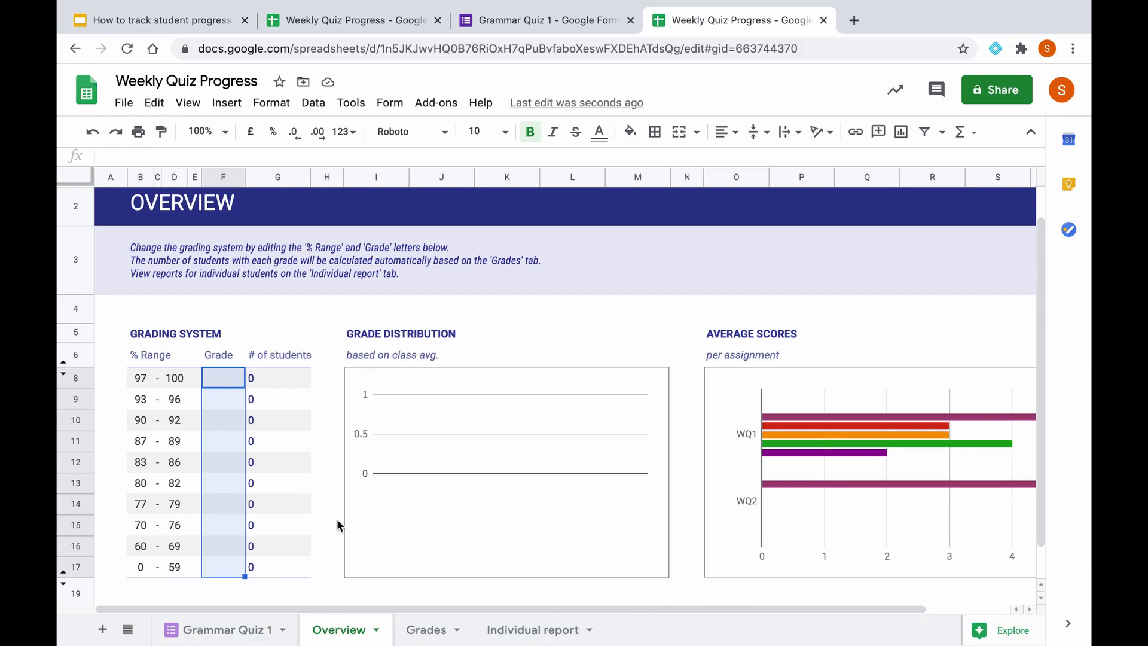
click(428, 631)
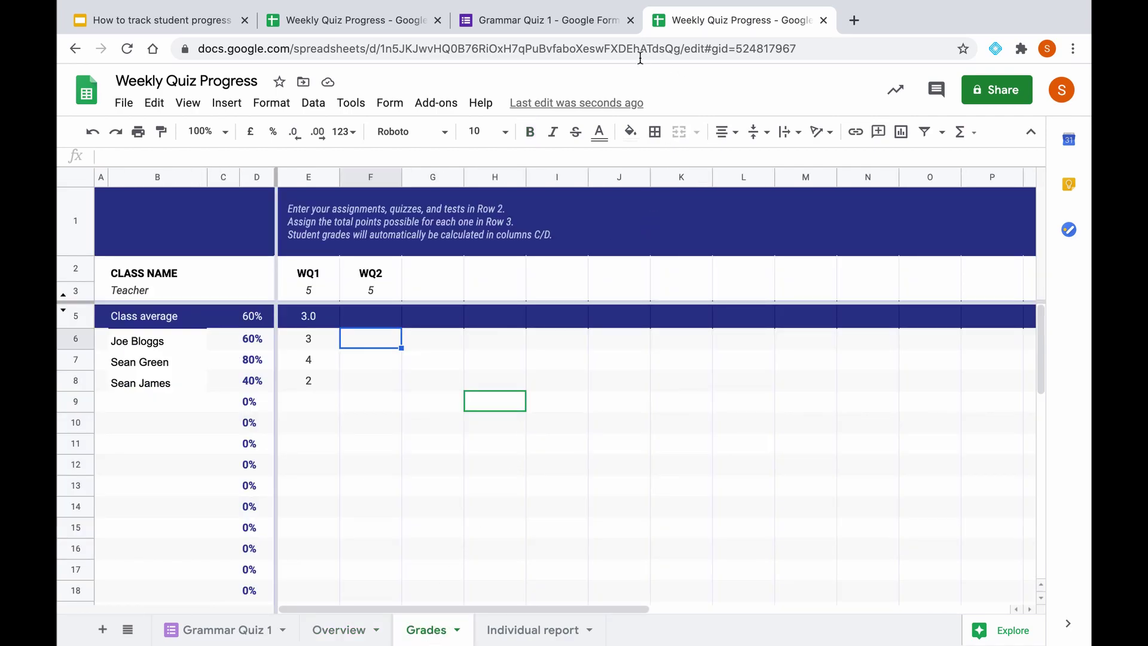
Close the Grammar Quiz 1 form and open Google Forms in a new tab via the apps grid.
click(630, 20)
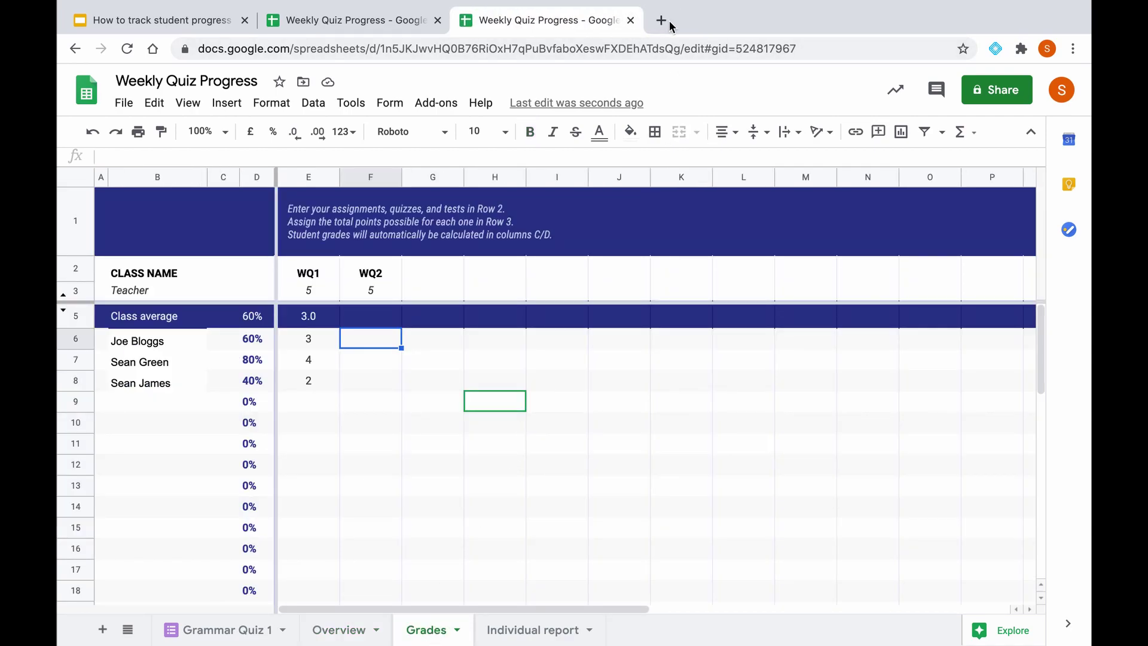
click(669, 20)
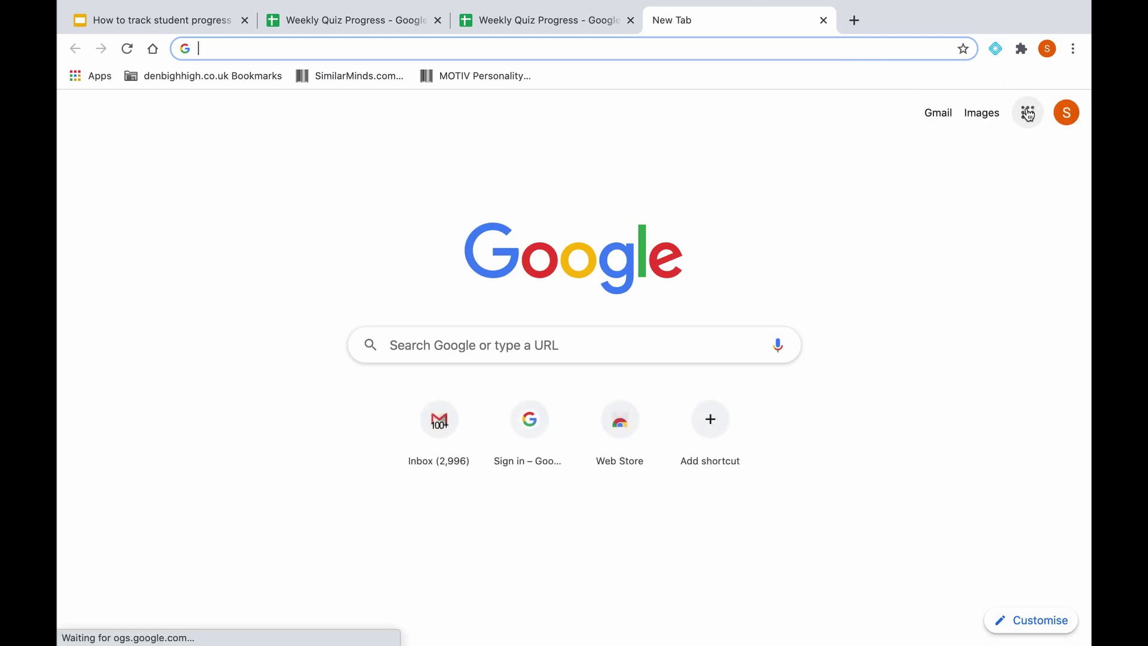
click(1030, 115)
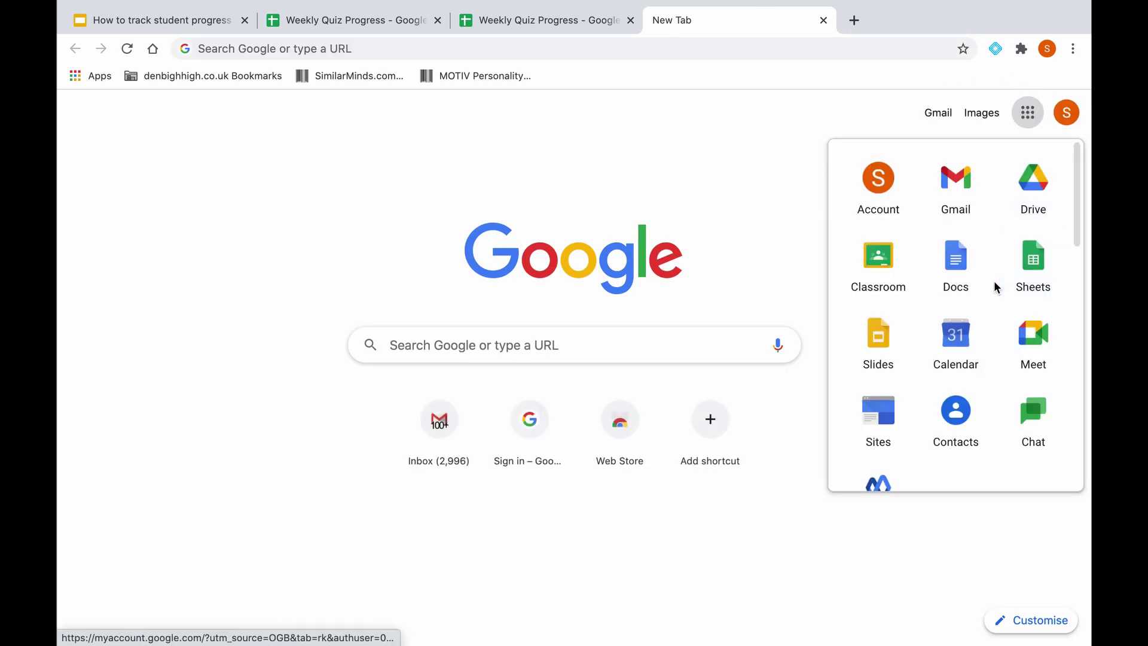
scroll(996, 287, down, 6)
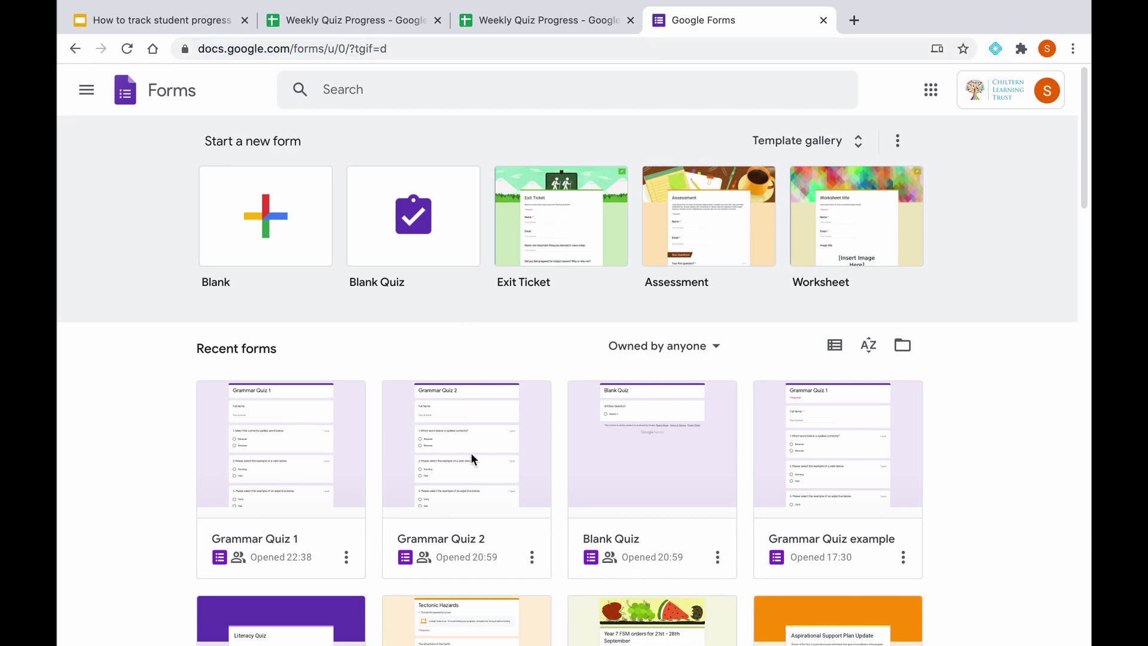
Link Grammar Quiz 2's responses to the existing Weekly Quiz Progress spreadsheet.
click(471, 453)
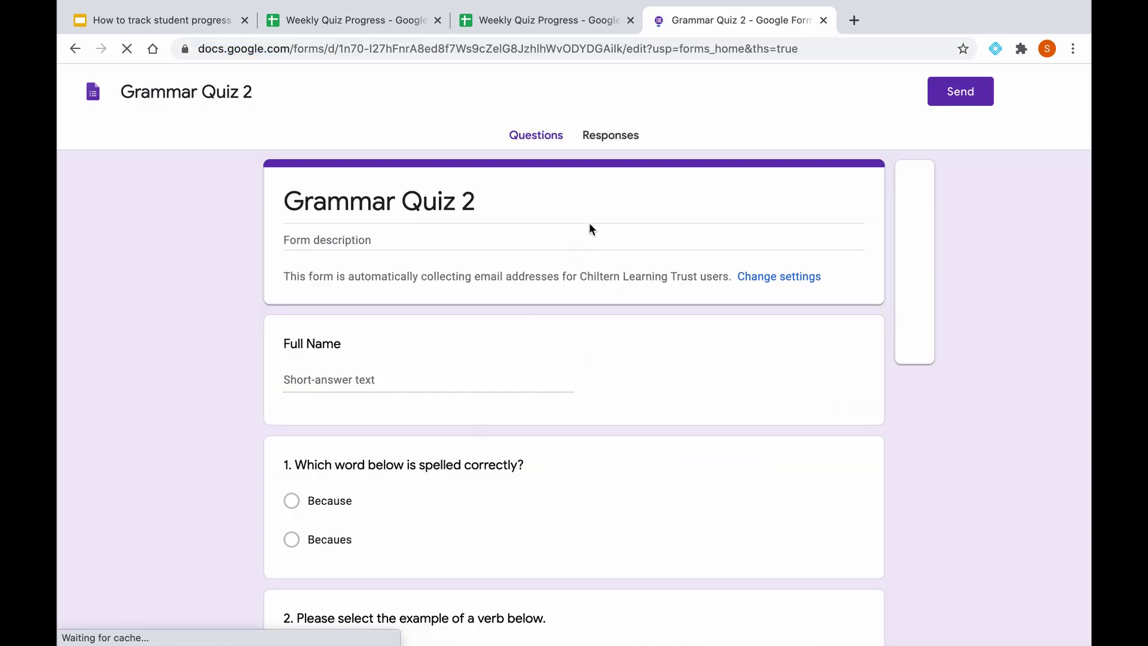
click(609, 144)
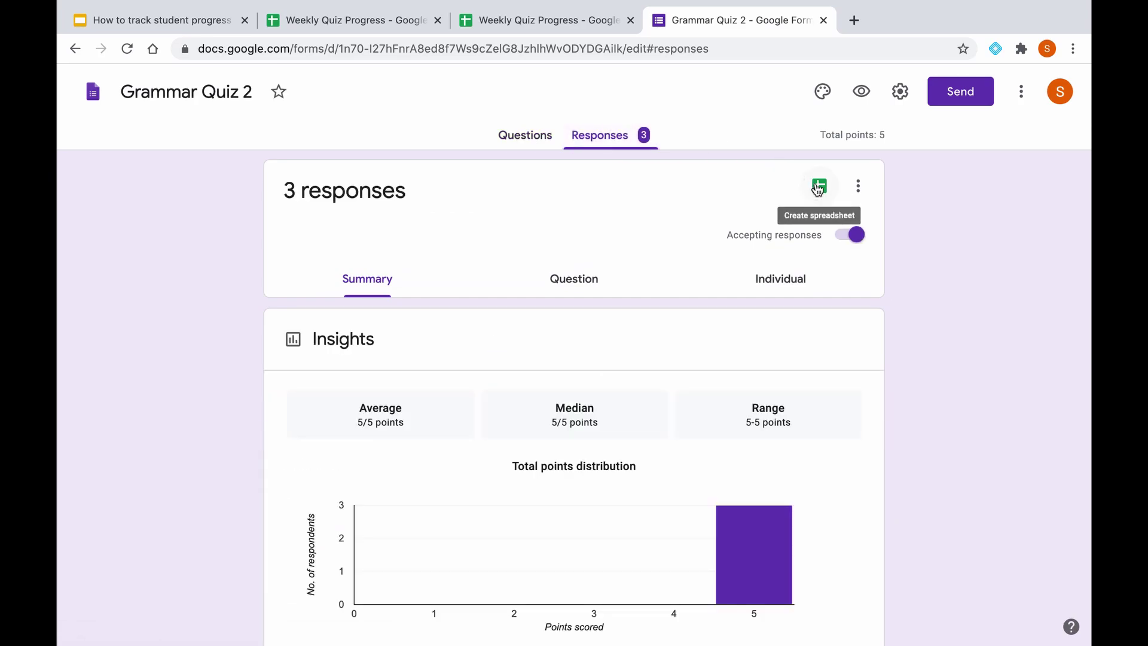
click(819, 187)
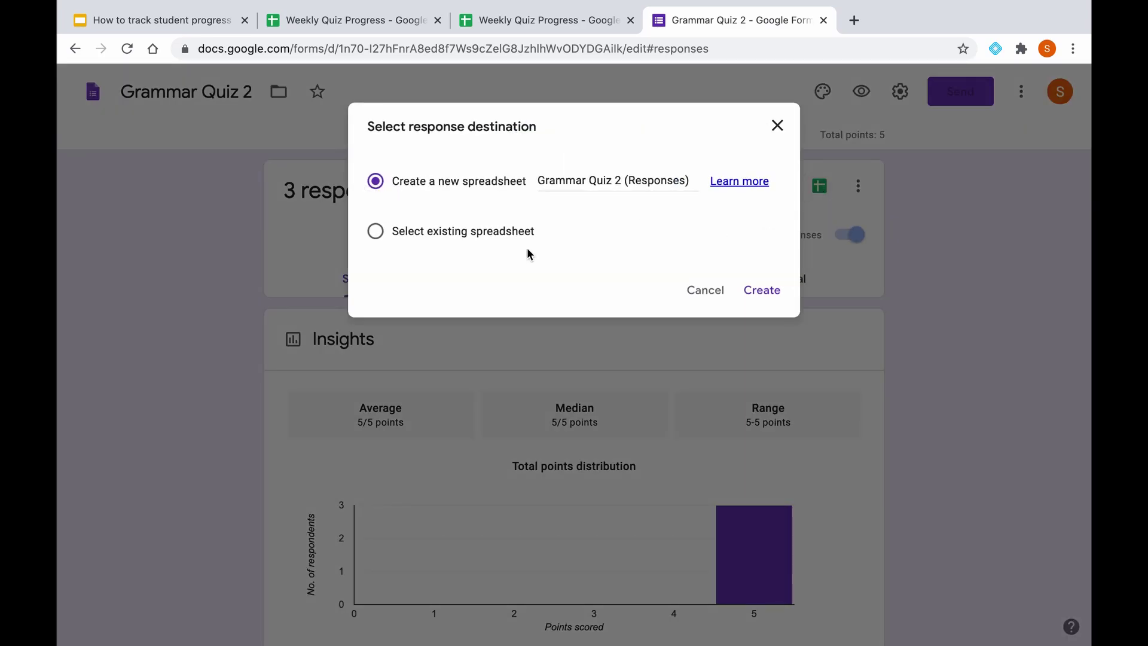
click(403, 232)
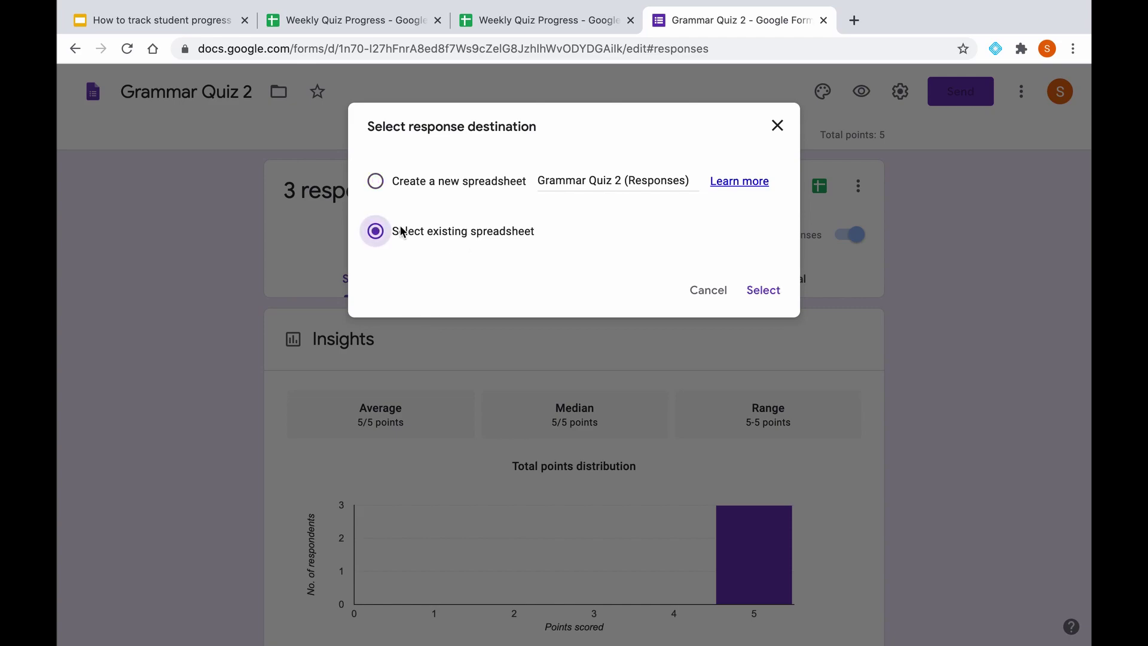
click(780, 293)
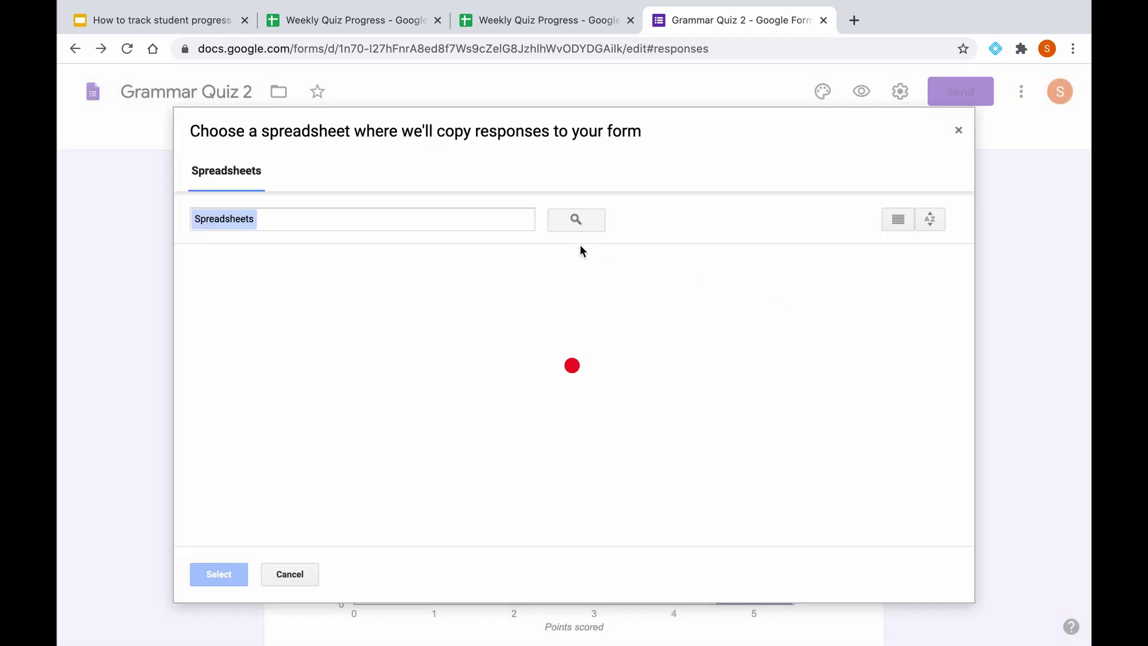
click(260, 354)
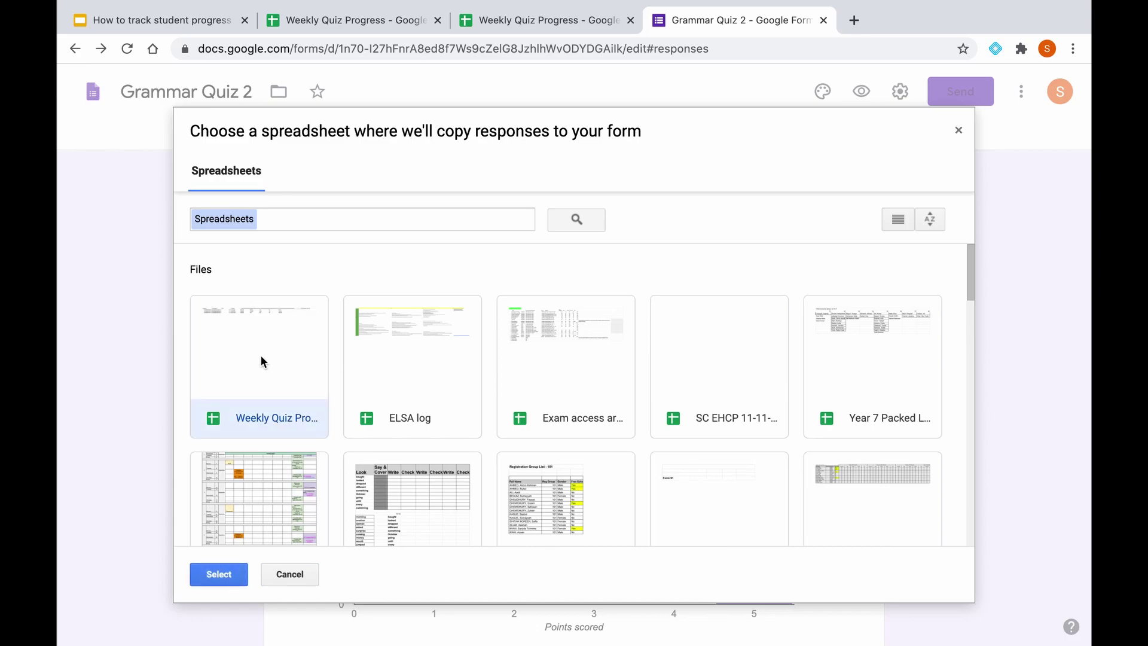
click(219, 573)
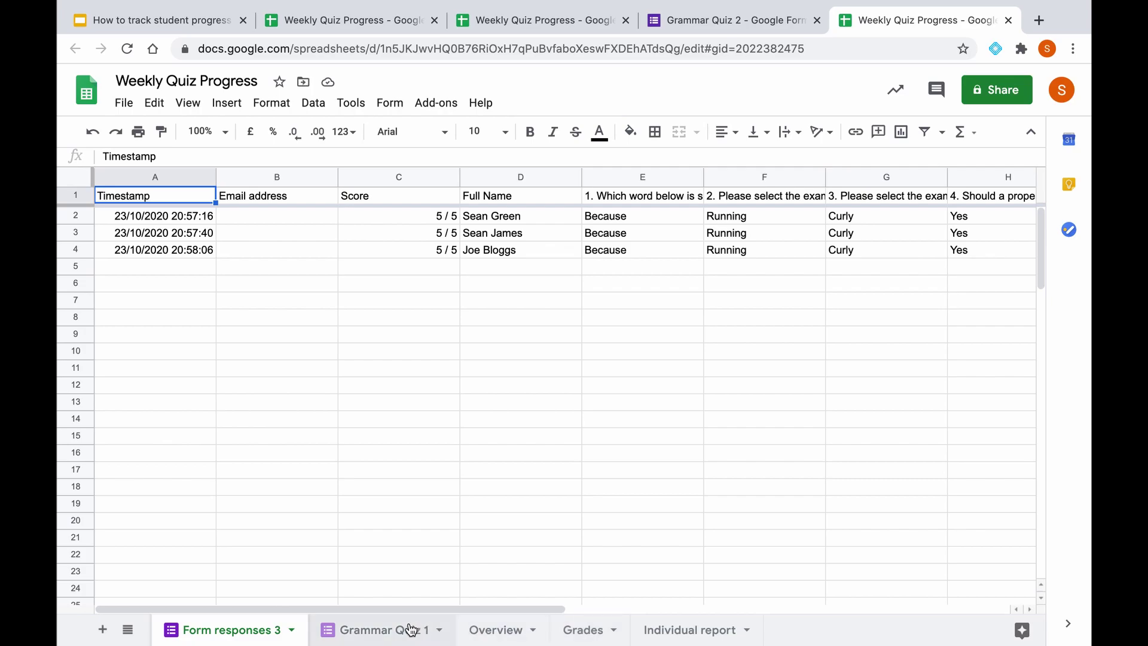
After reviewing Form responses 3, open the Grammar Quiz 1 sheet.
double_click(385, 634)
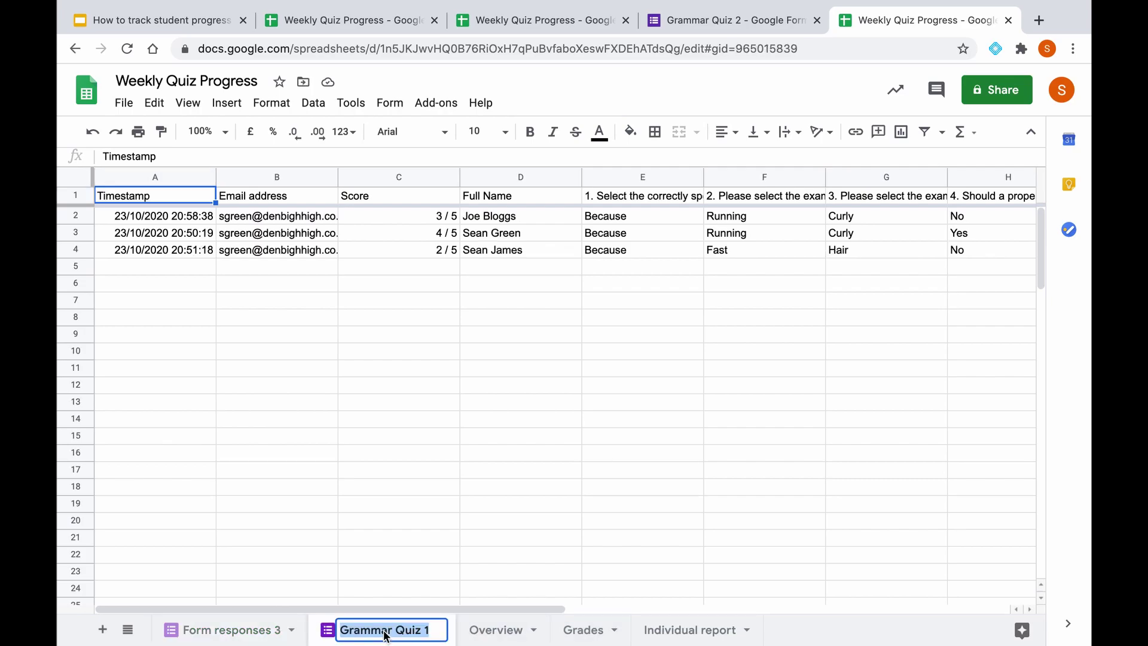
Rename the Form responses 3 sheet to 'Grammar Quiz 2'.
double_click(226, 632)
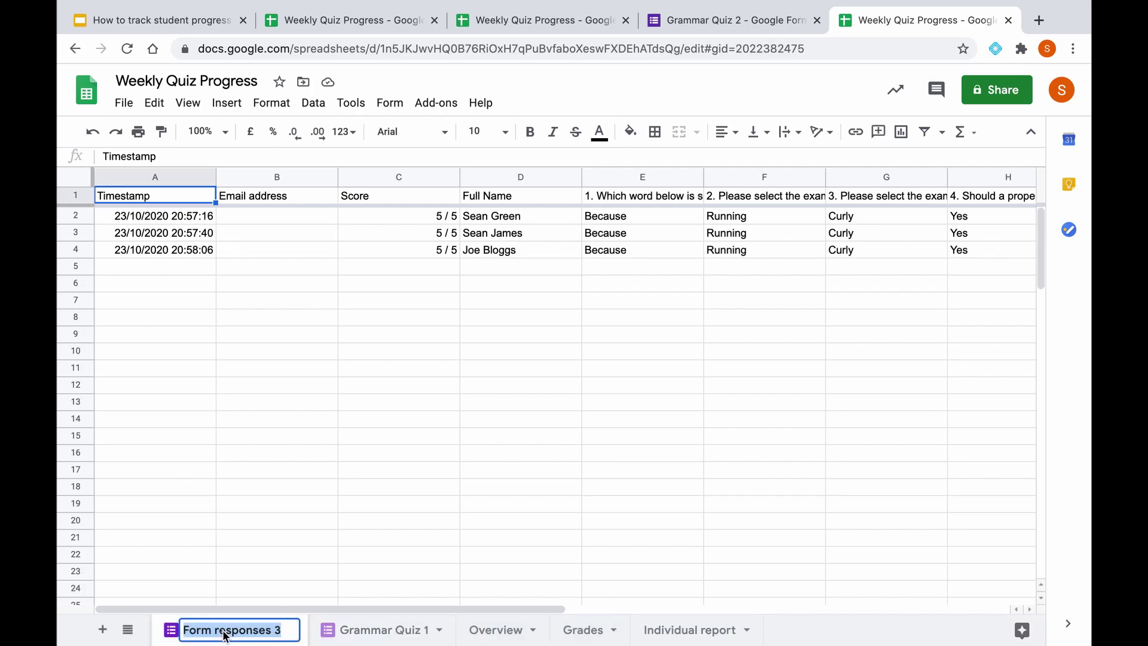
text(Grammar)
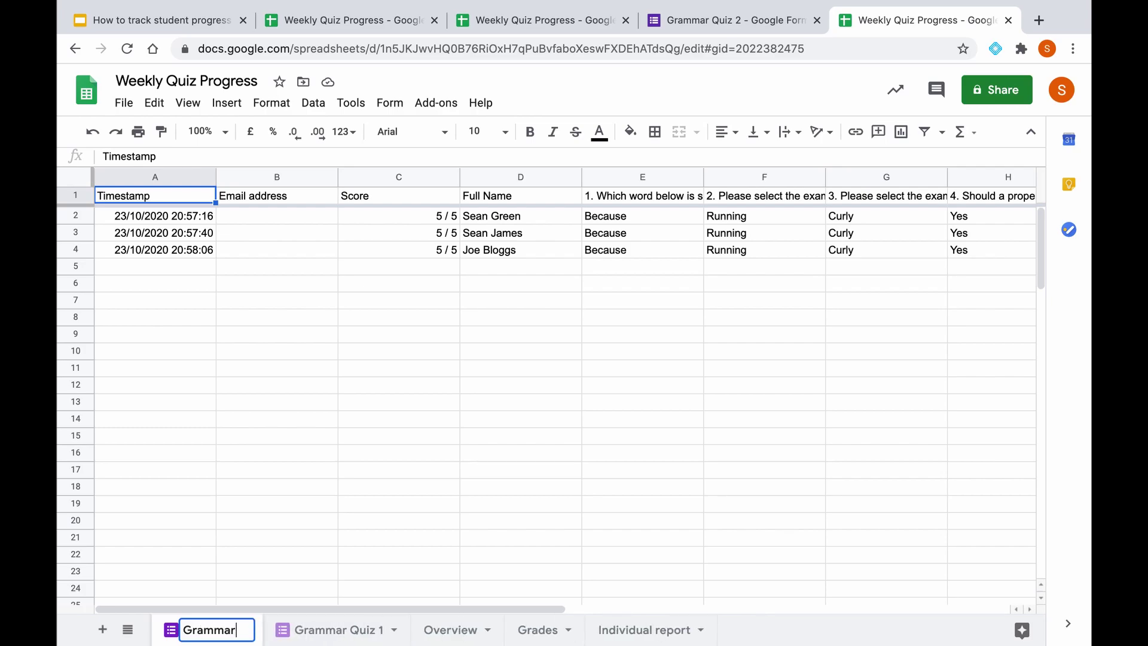
text( Qu)
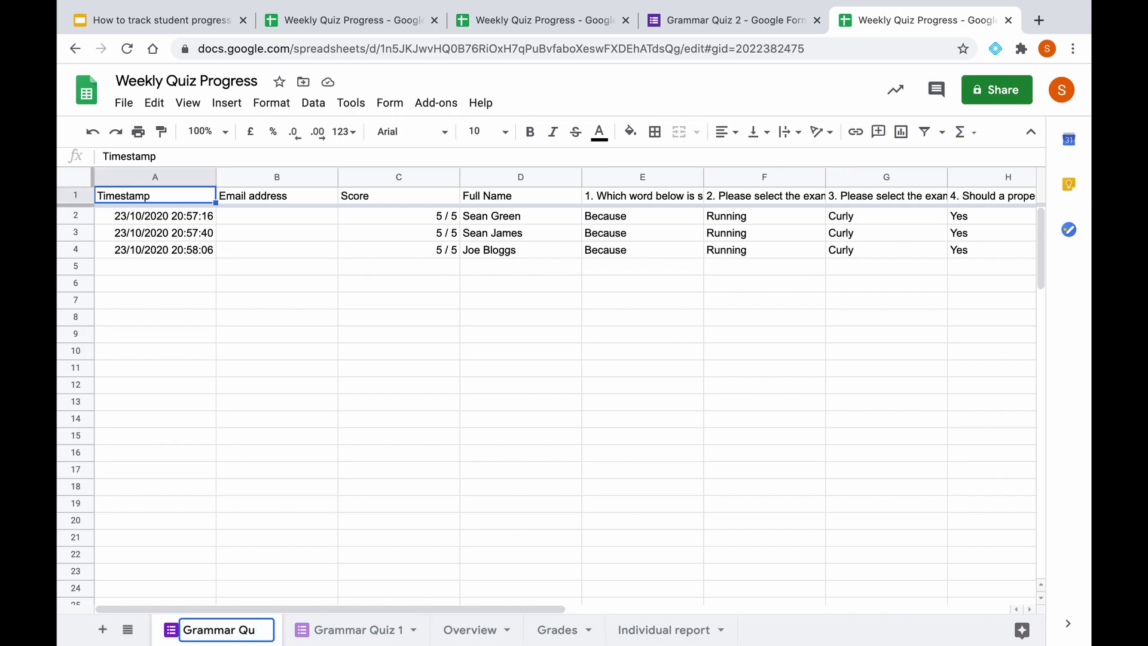
text(iz 2)
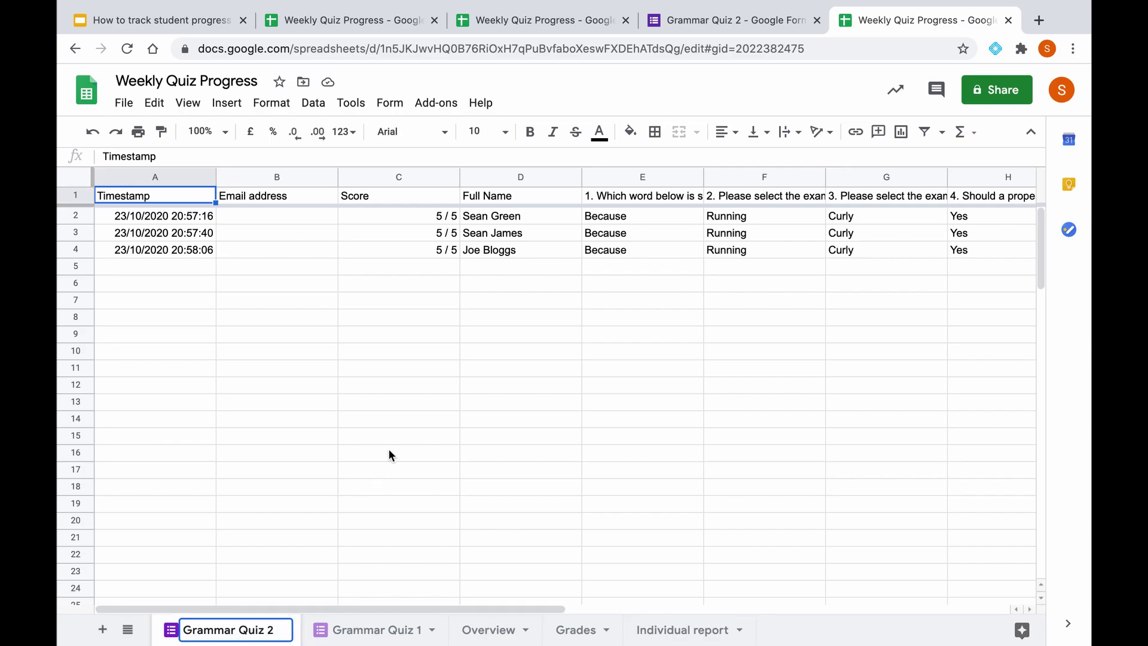
click(390, 452)
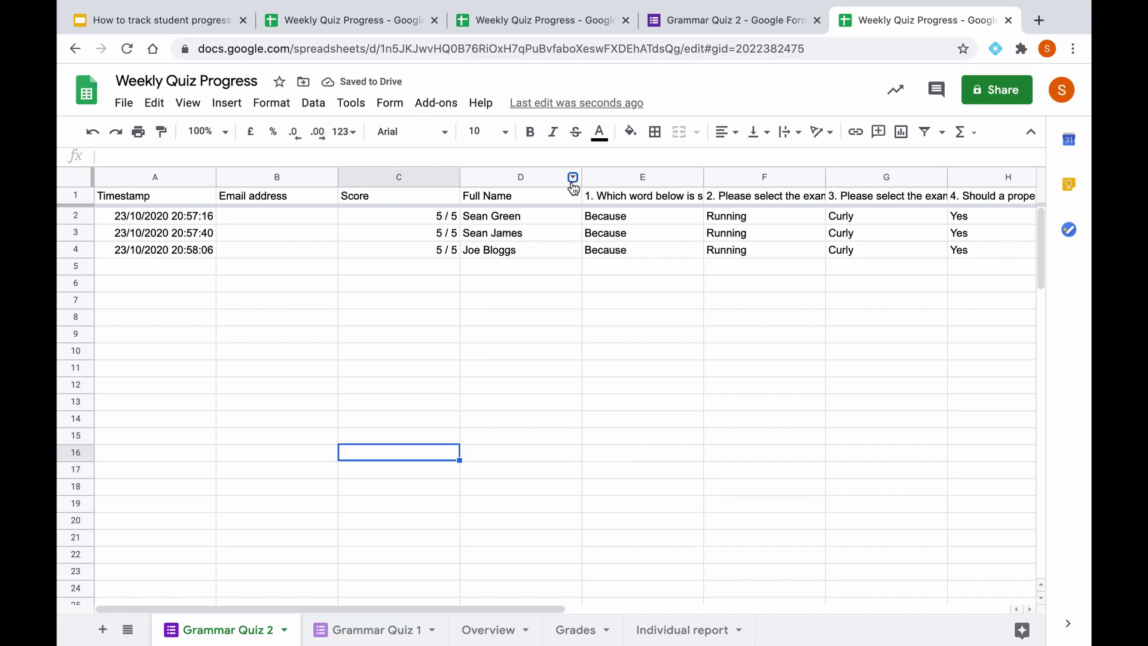
Sort the Grammar Quiz 2 sheet A → Z by the Full Name column.
right_click(570, 178)
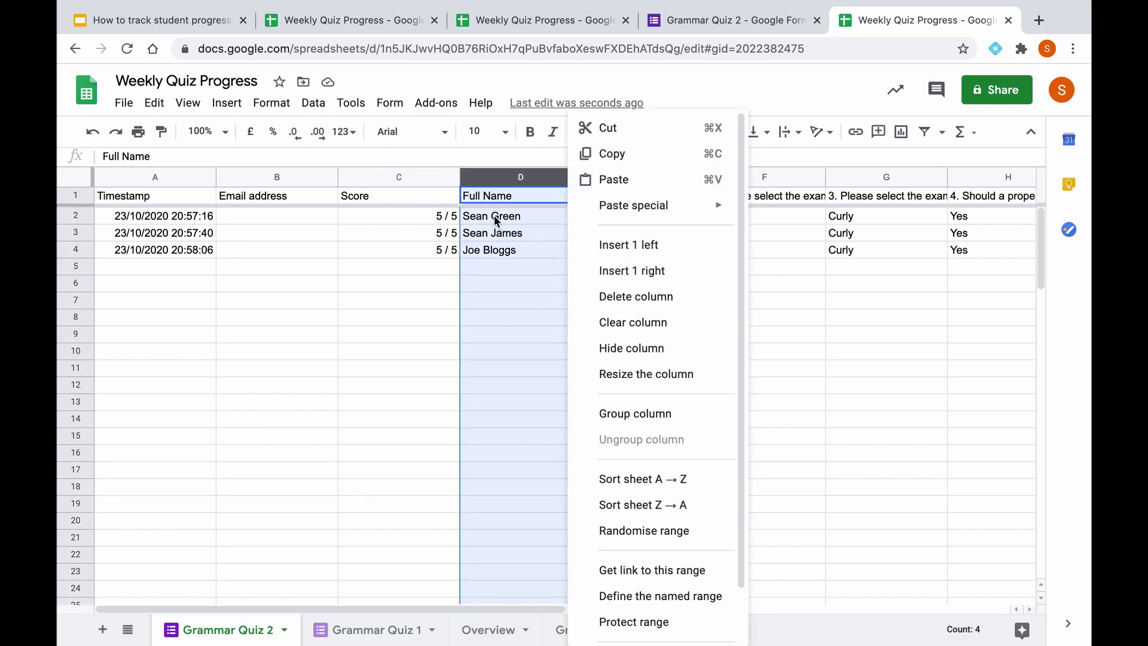
click(684, 480)
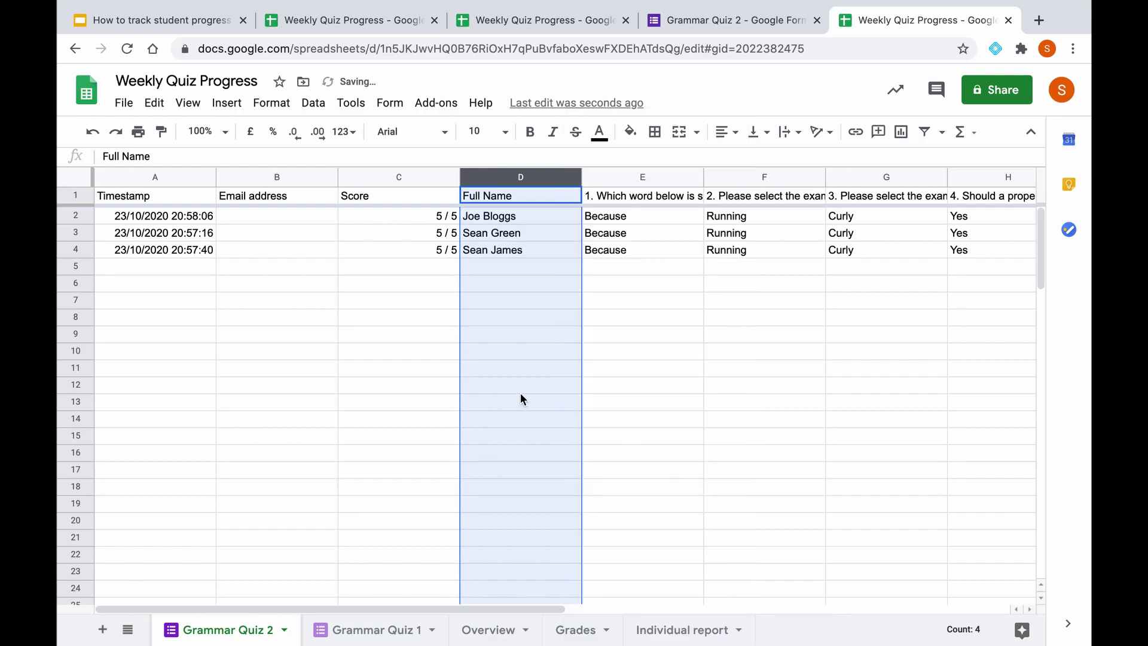
click(411, 380)
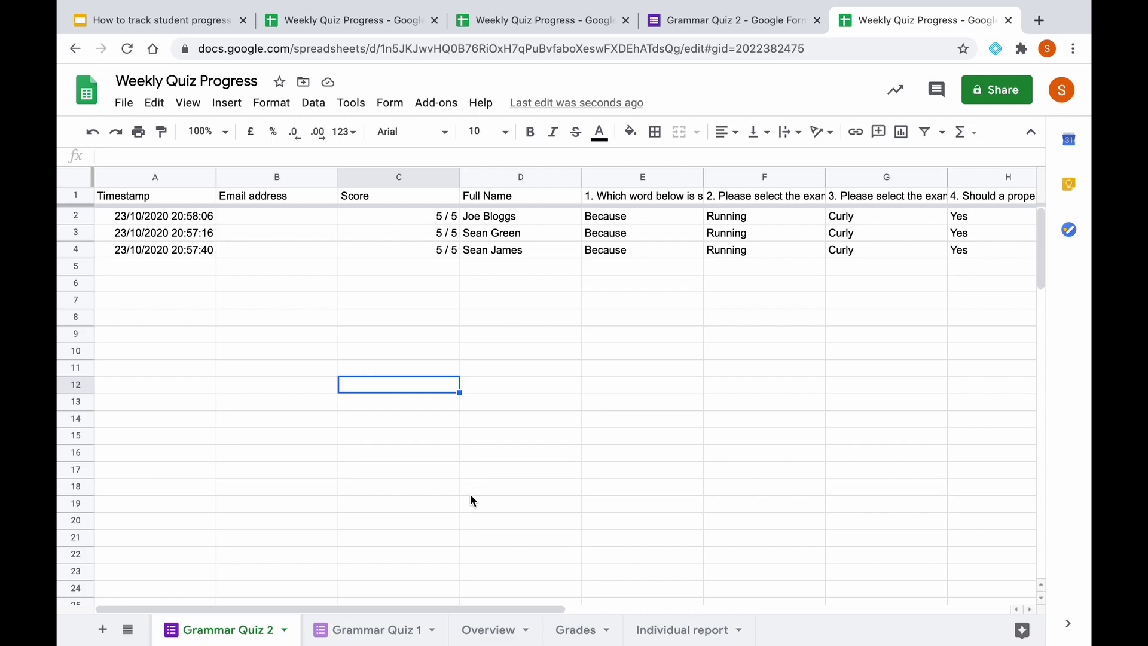
click(564, 630)
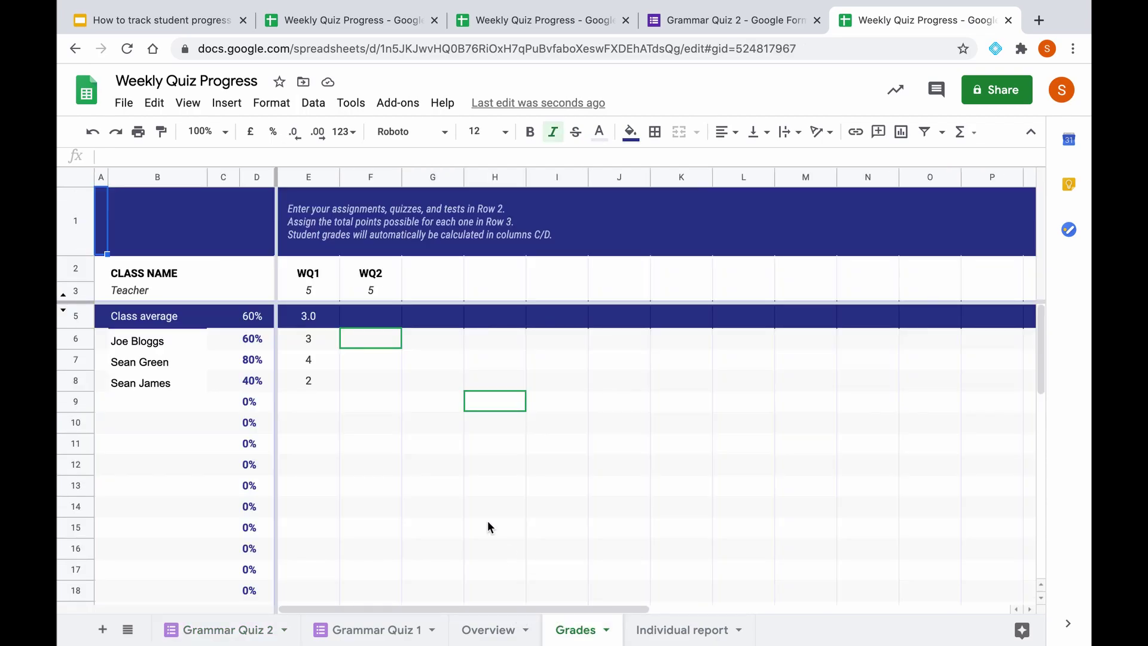
Enter a WQ2 score of 5 in F6, F7 and F8 for all three students.
click(378, 340)
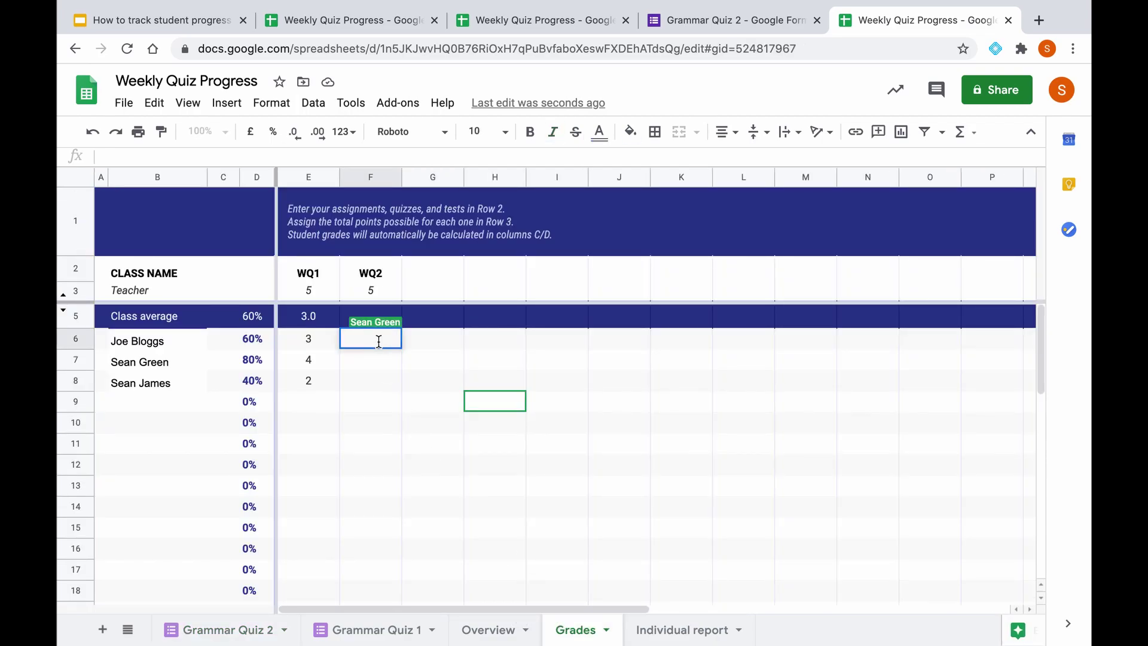
text(5)
click(377, 366)
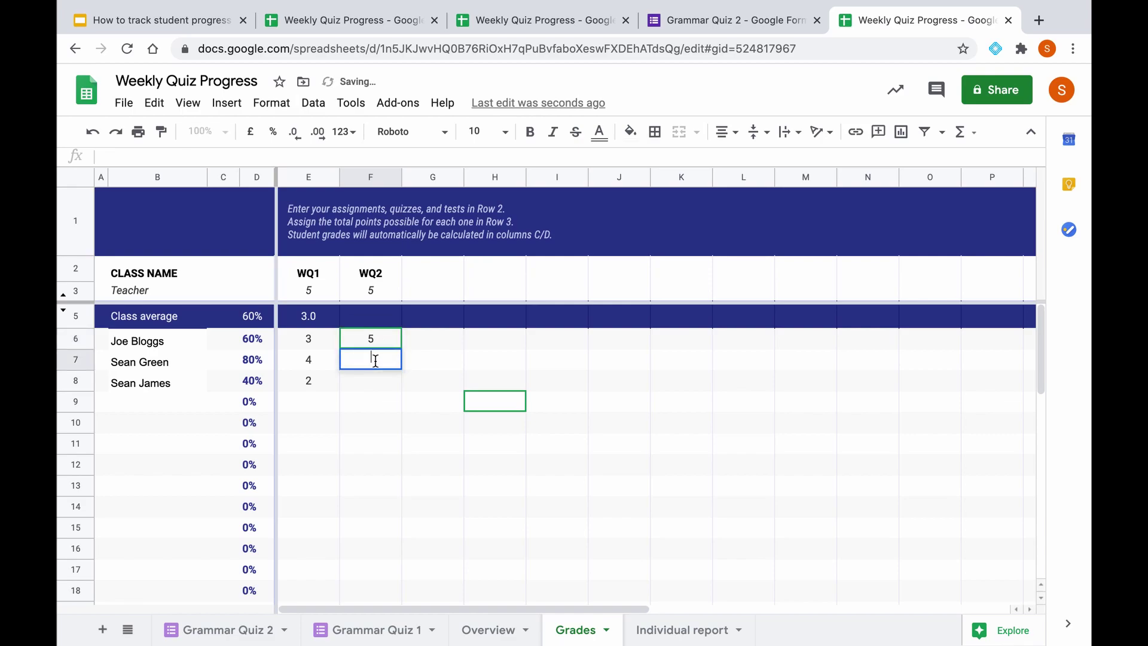
text(5)
key(Return)
text(5)
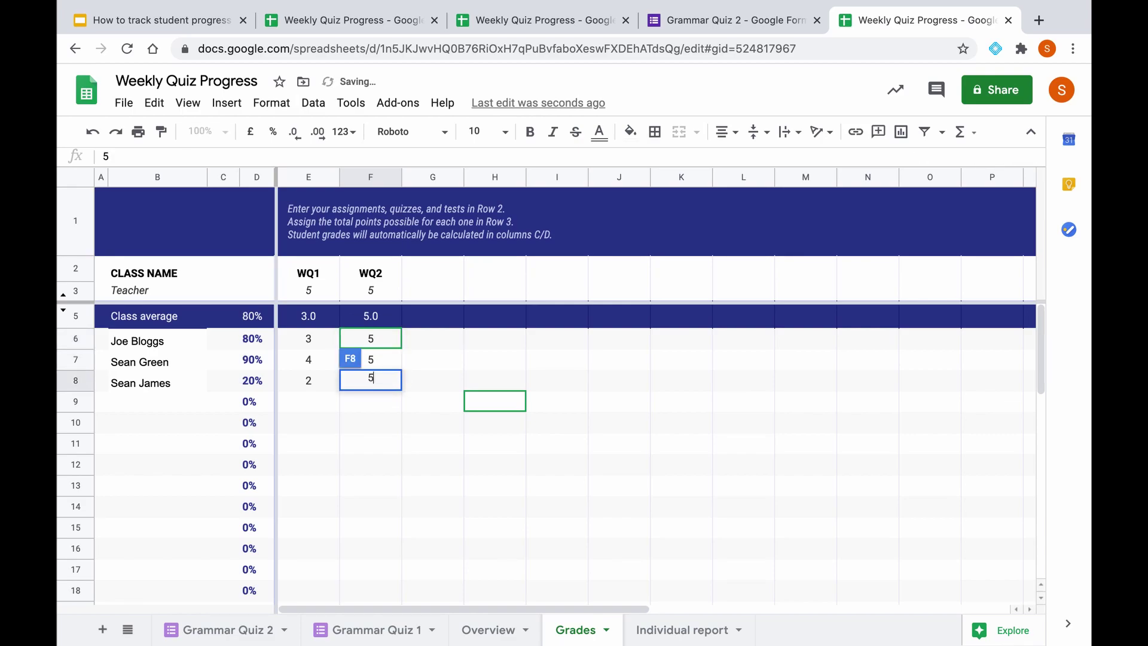
click(396, 448)
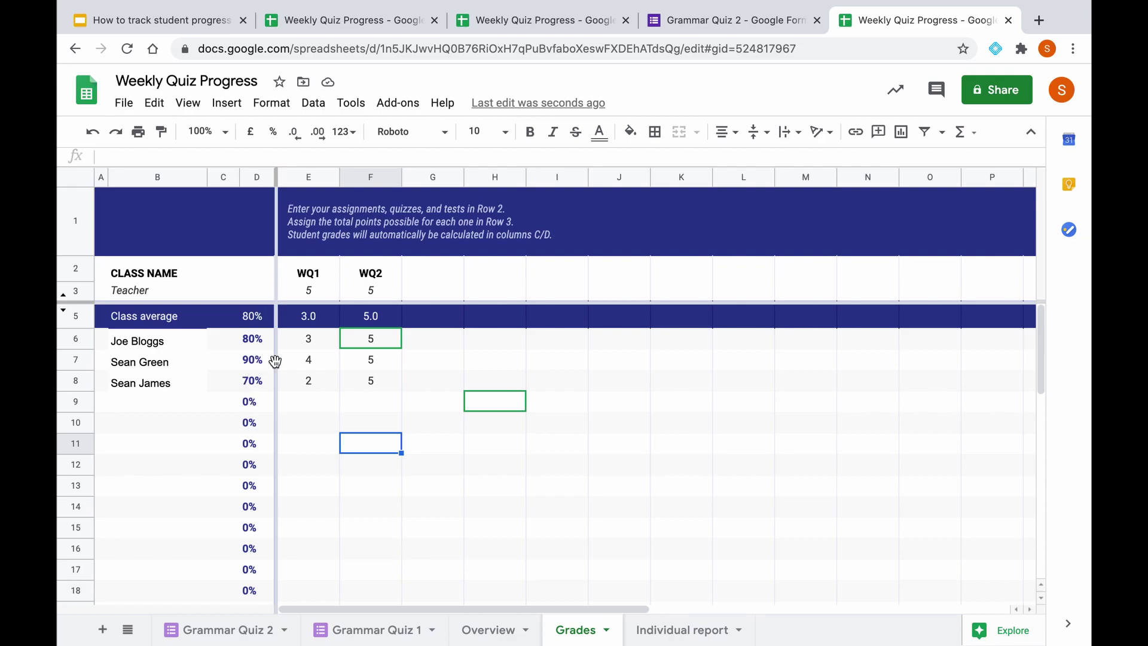
click(487, 494)
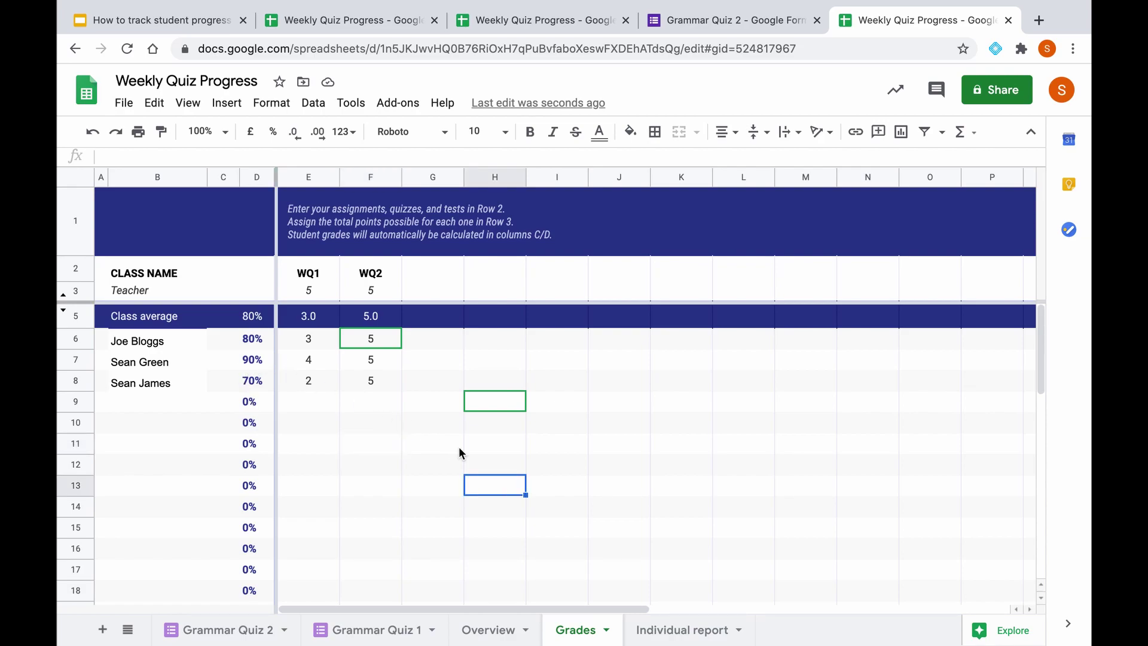
Inspect the Grade Distribution and Average Scores charts on the Overview sheet.
click(508, 633)
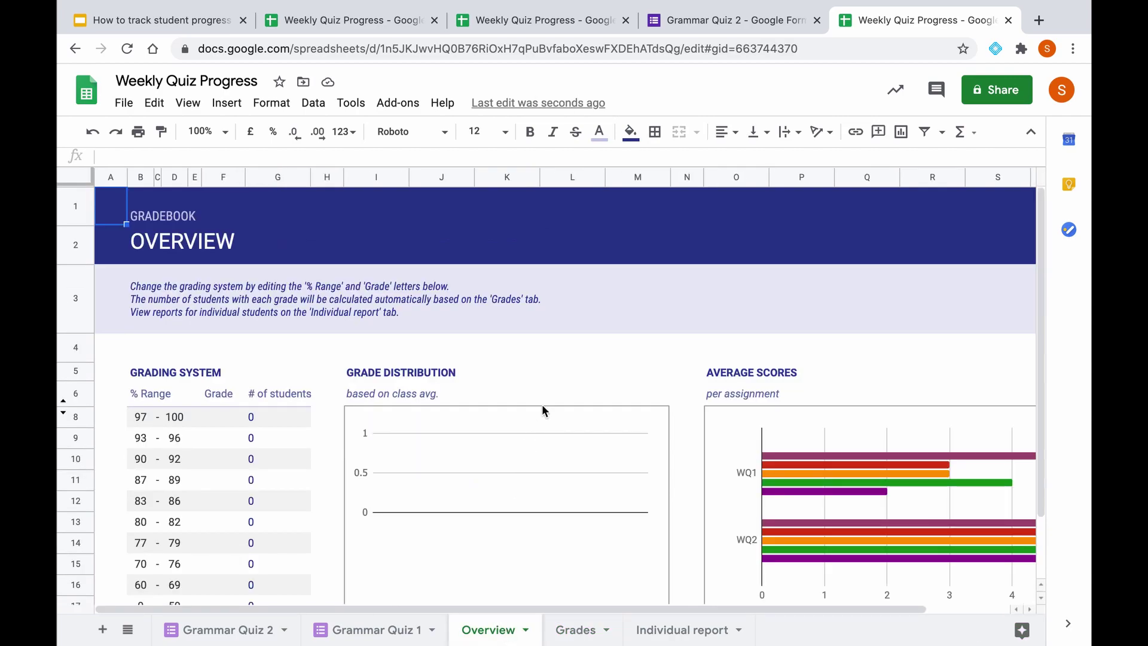
scroll(542, 411, down, 2)
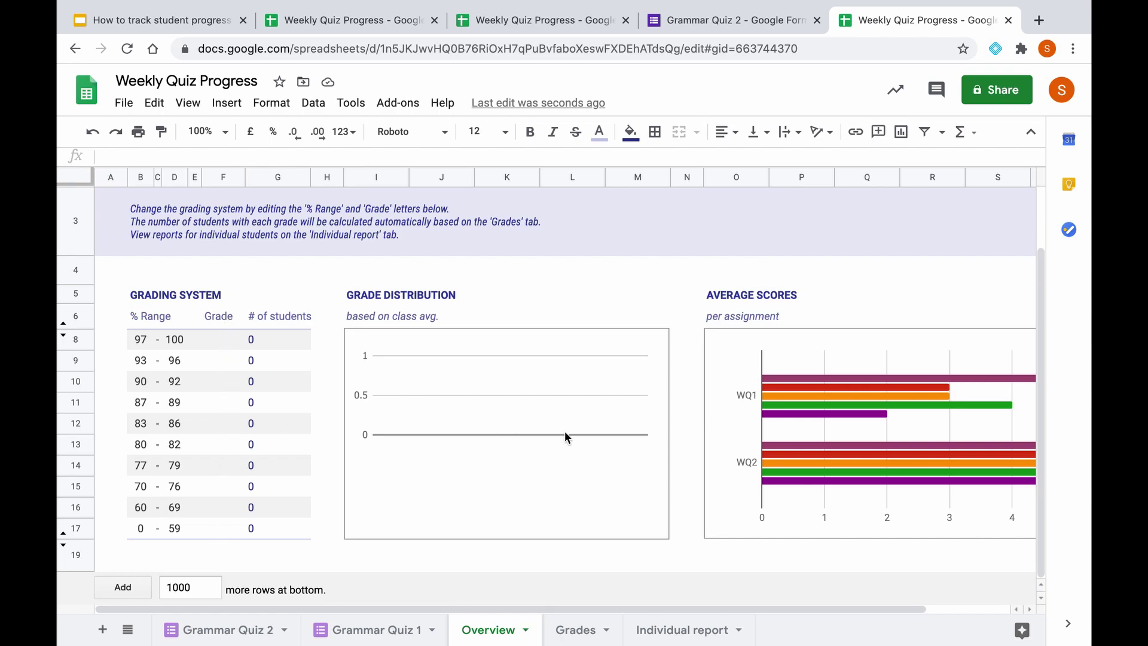
scroll(788, 452, right, 1)
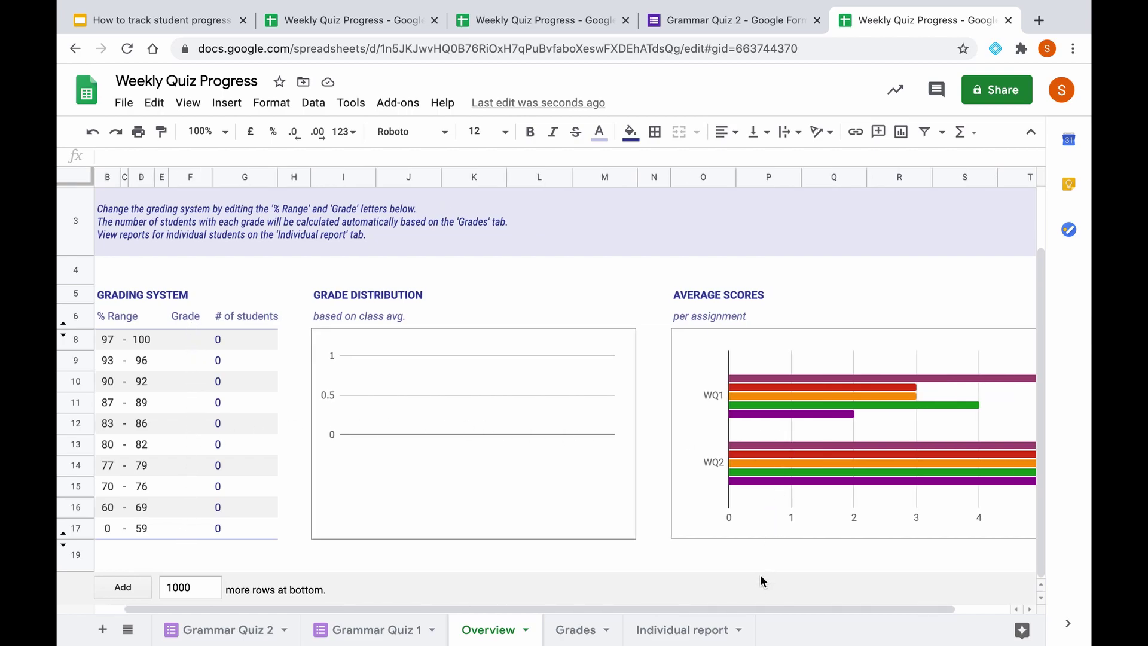
drag(754, 608, 839, 603)
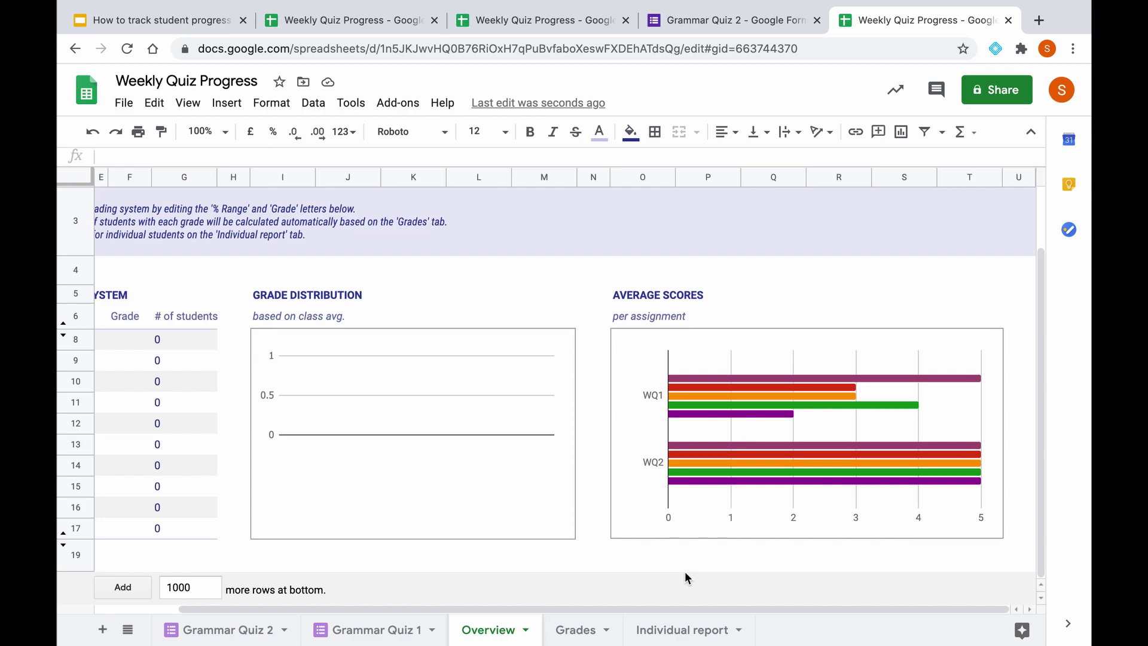
click(678, 631)
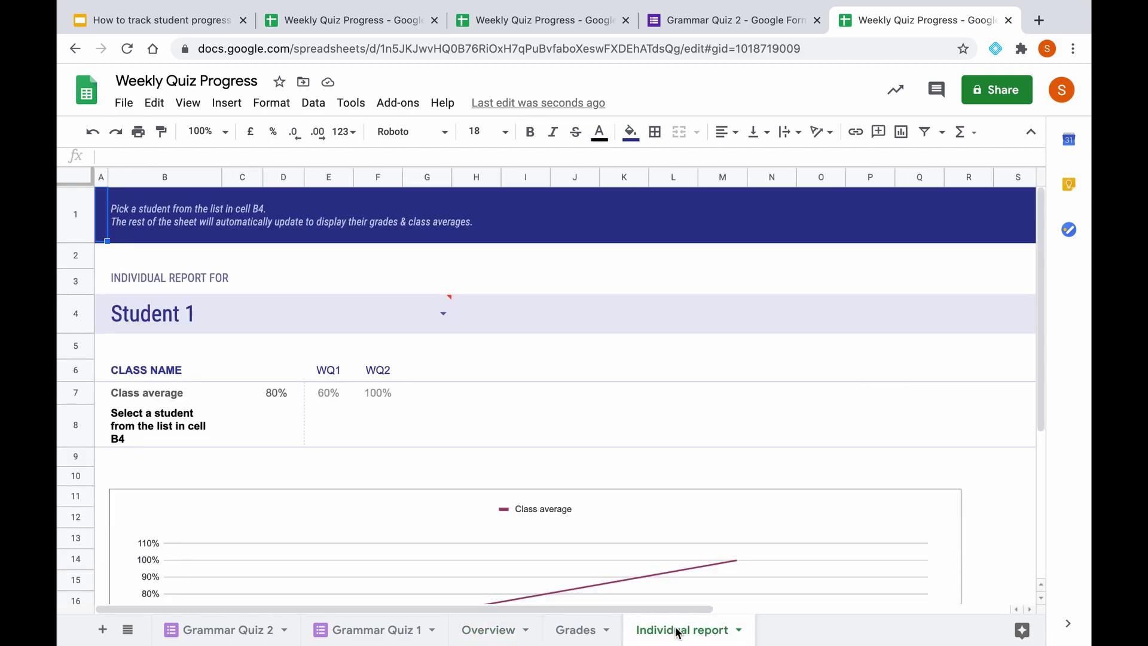
Scroll the Individual report to view the class average rising from 60% to 100%.
scroll(568, 441, down, 1)
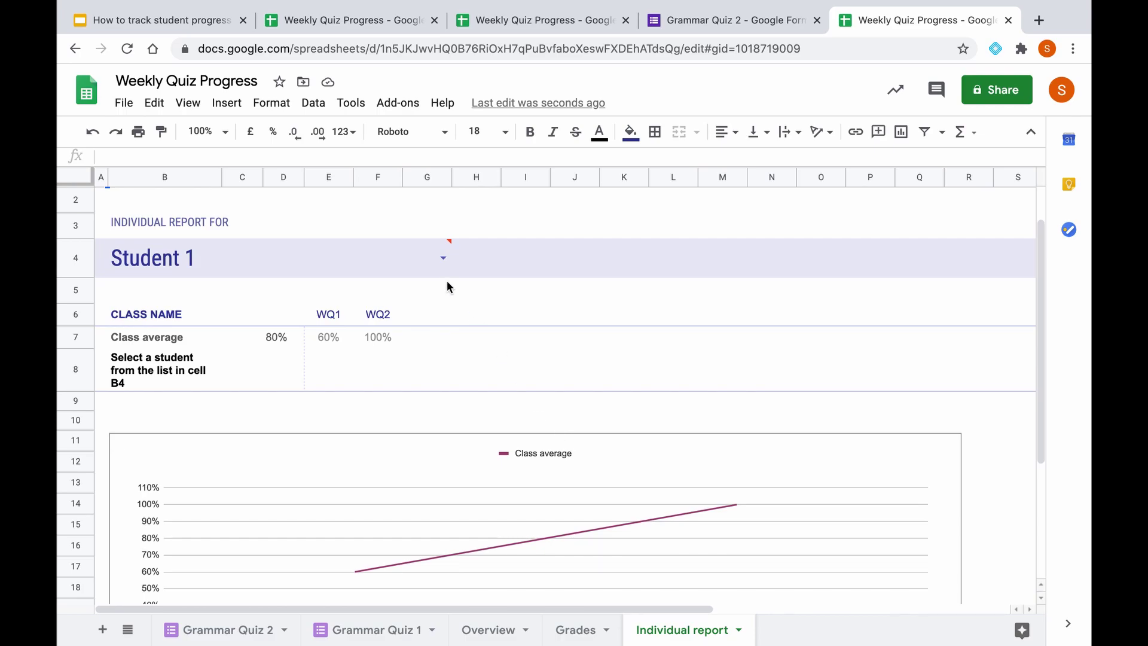
scroll(447, 282, up, 1)
scroll(464, 383, down, 2)
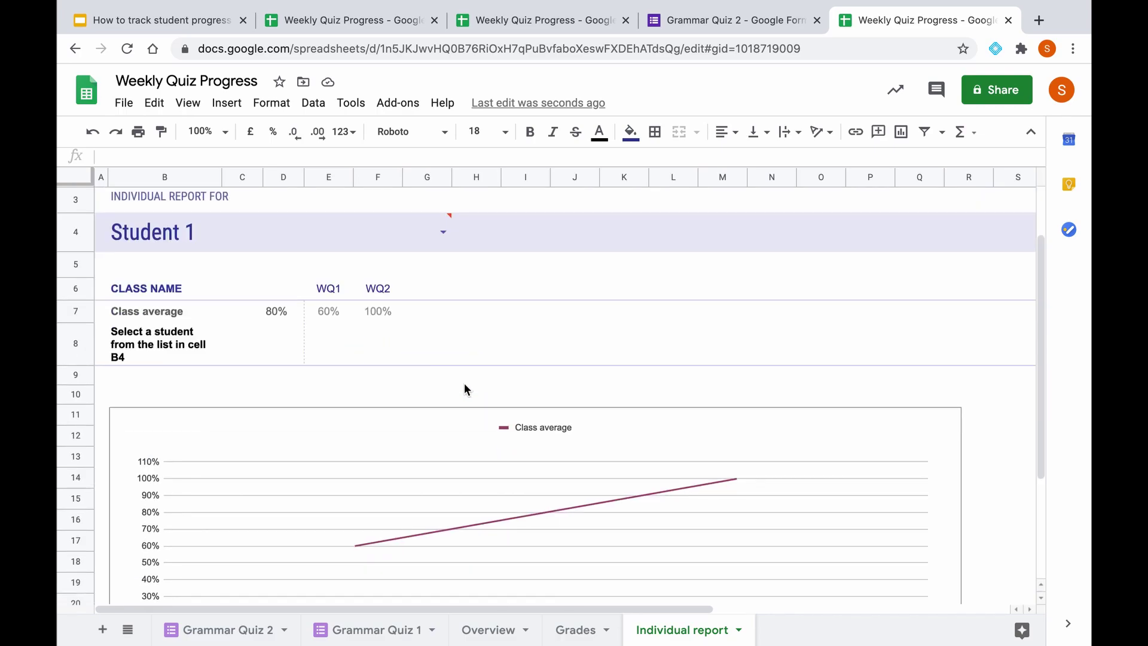
scroll(464, 383, down, 2)
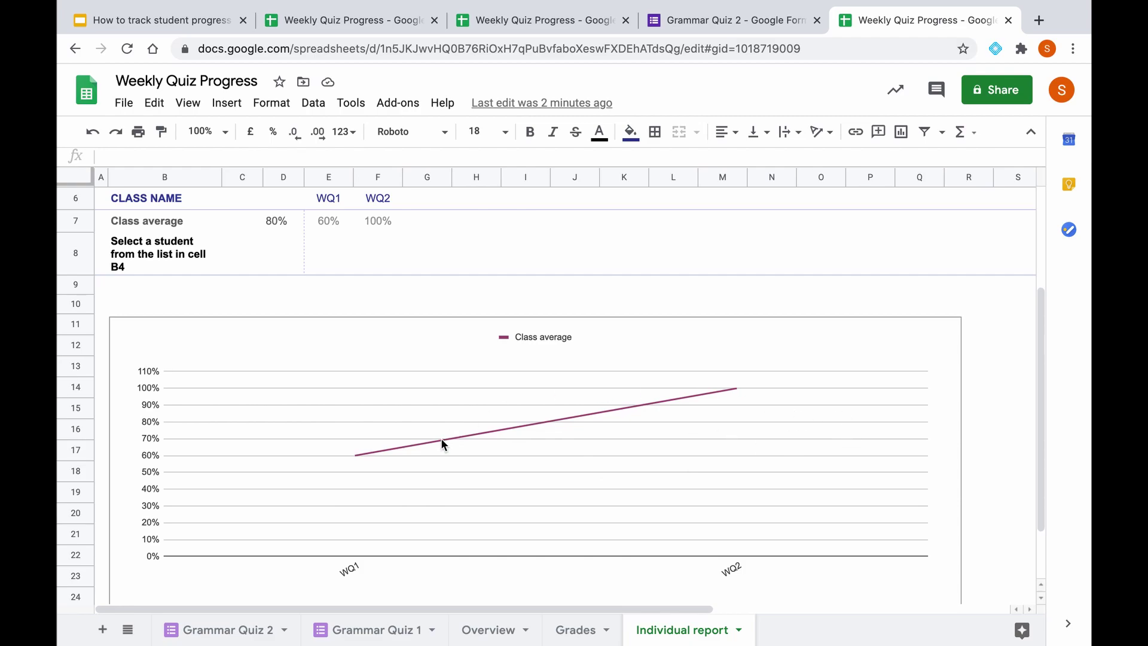
scroll(443, 444, down, 1)
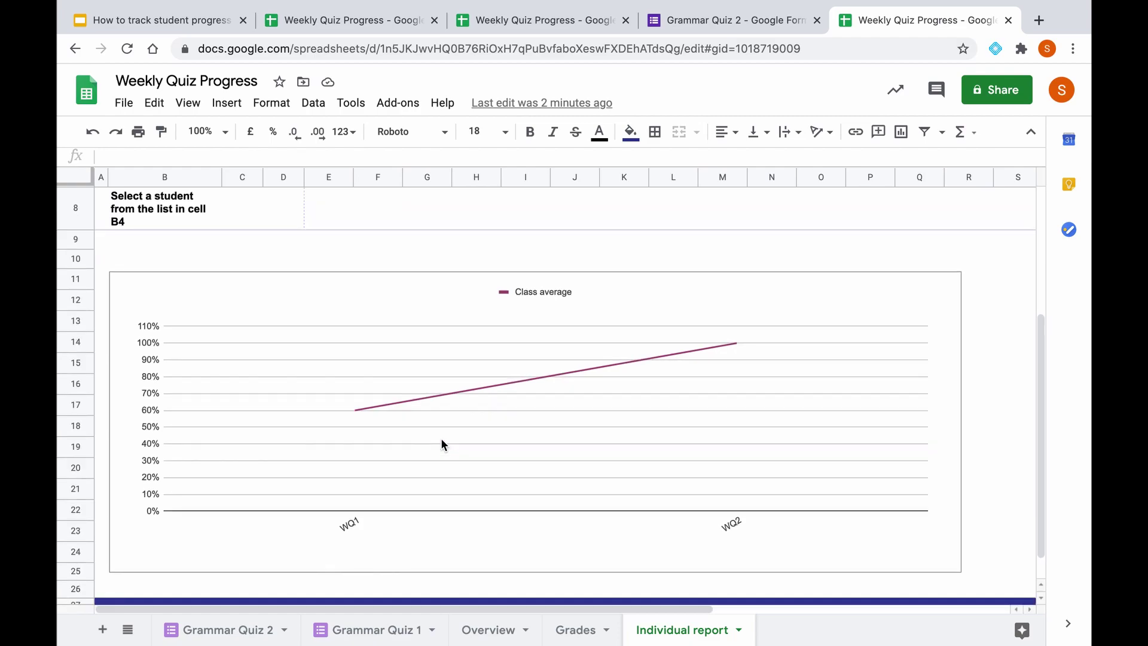
scroll(442, 444, down, 2)
scroll(443, 444, up, 4)
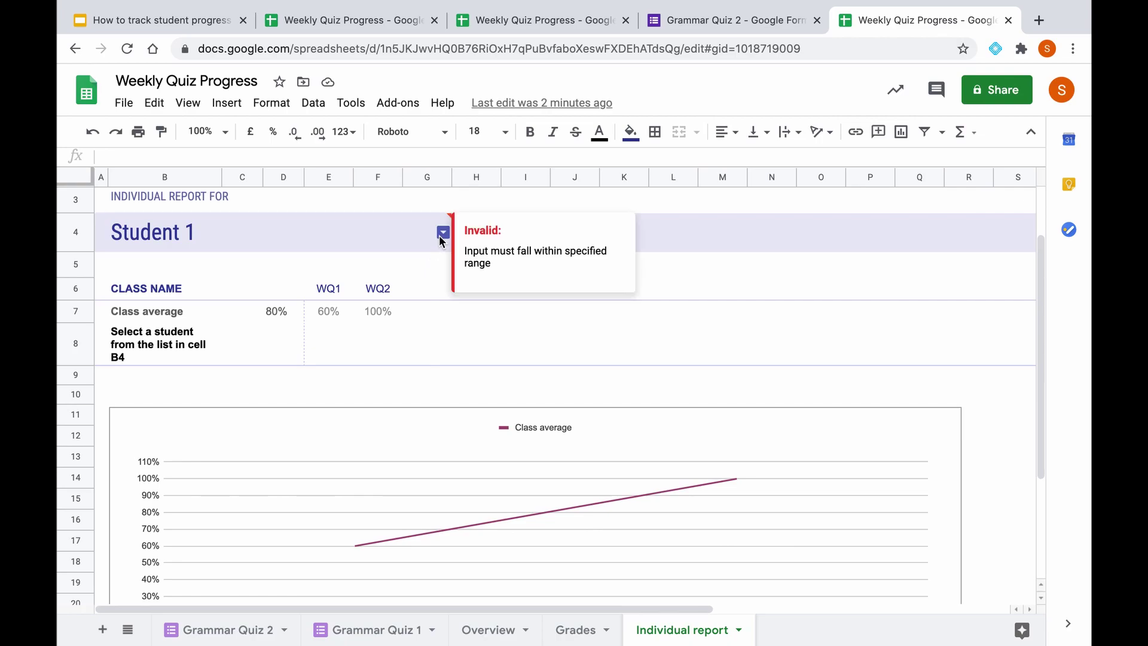
Pick the first student in the B4 dropdown and review their progress chart.
click(442, 233)
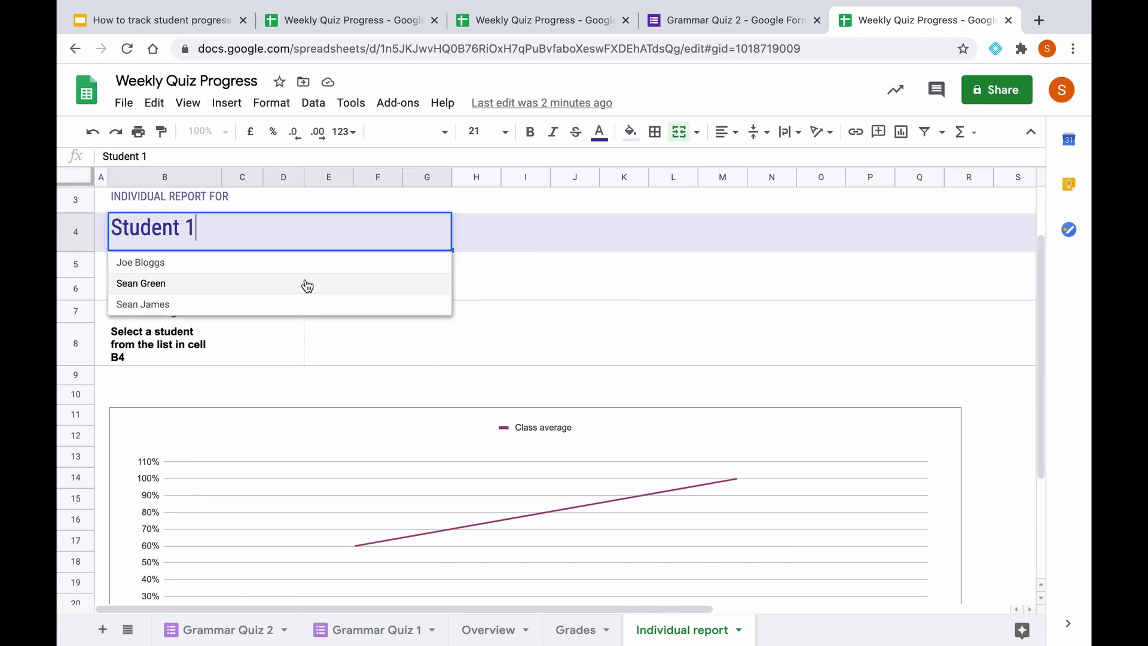
click(285, 265)
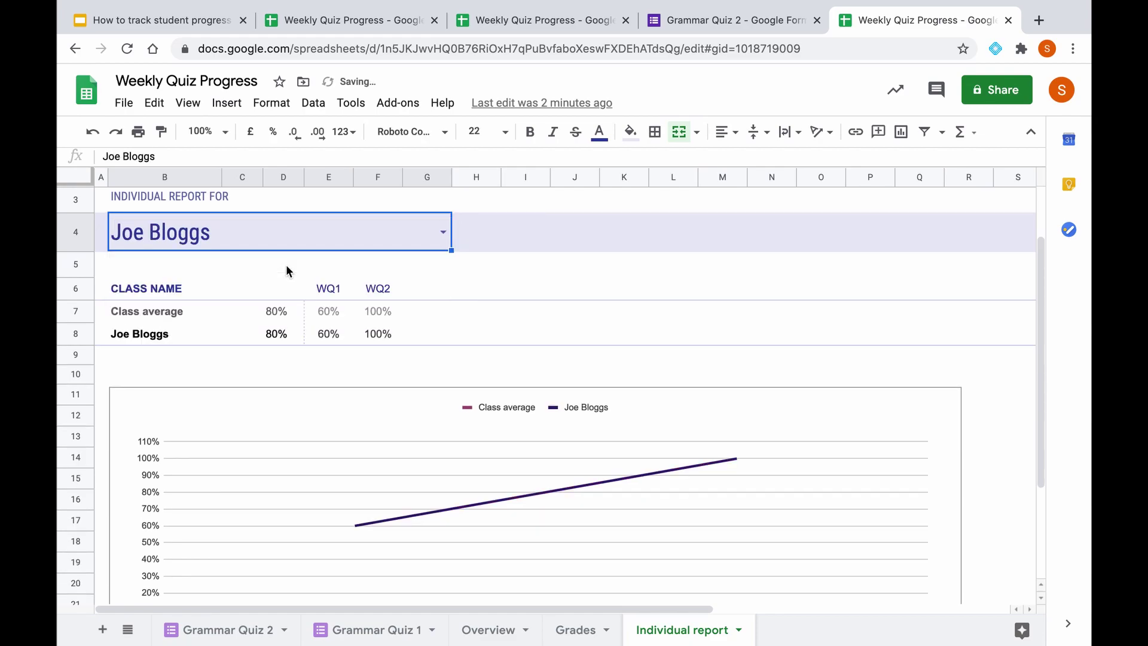
scroll(424, 480, down, 1)
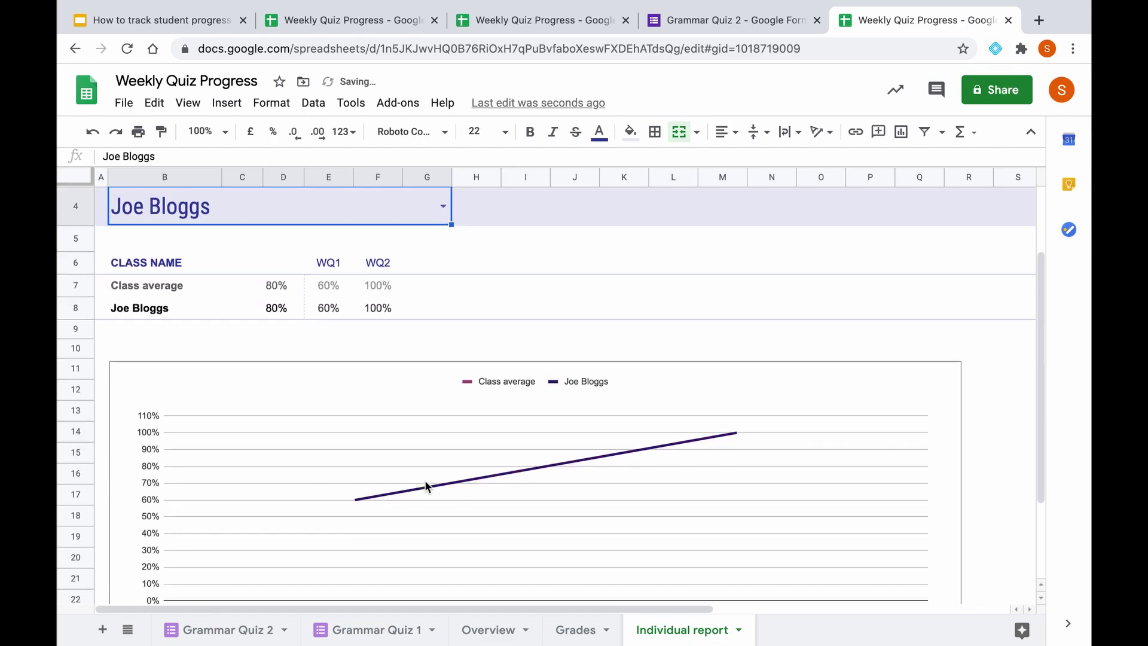
scroll(424, 480, down, 3)
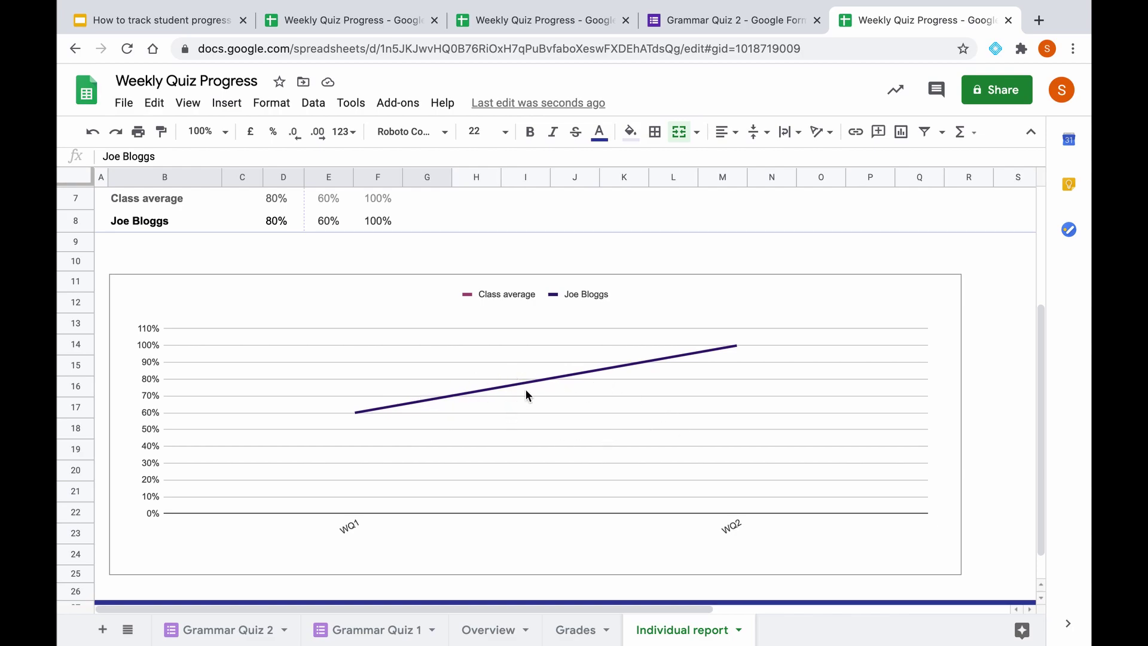
scroll(525, 395, down, 2)
scroll(488, 346, up, 2)
scroll(395, 258, up, 2)
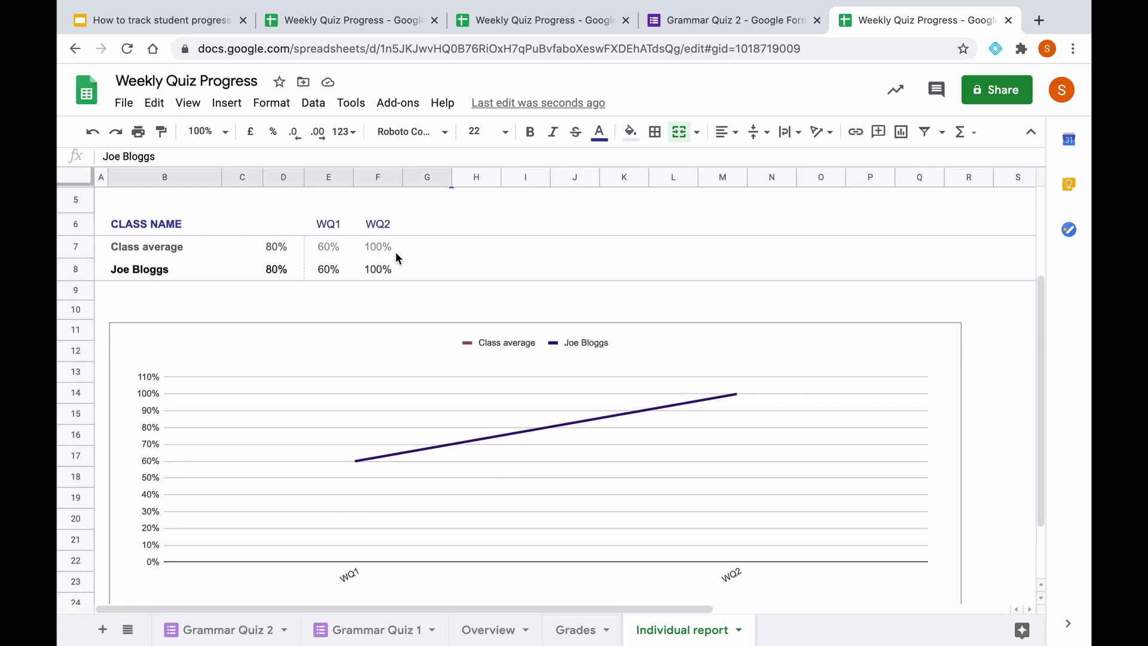
scroll(396, 253, up, 1)
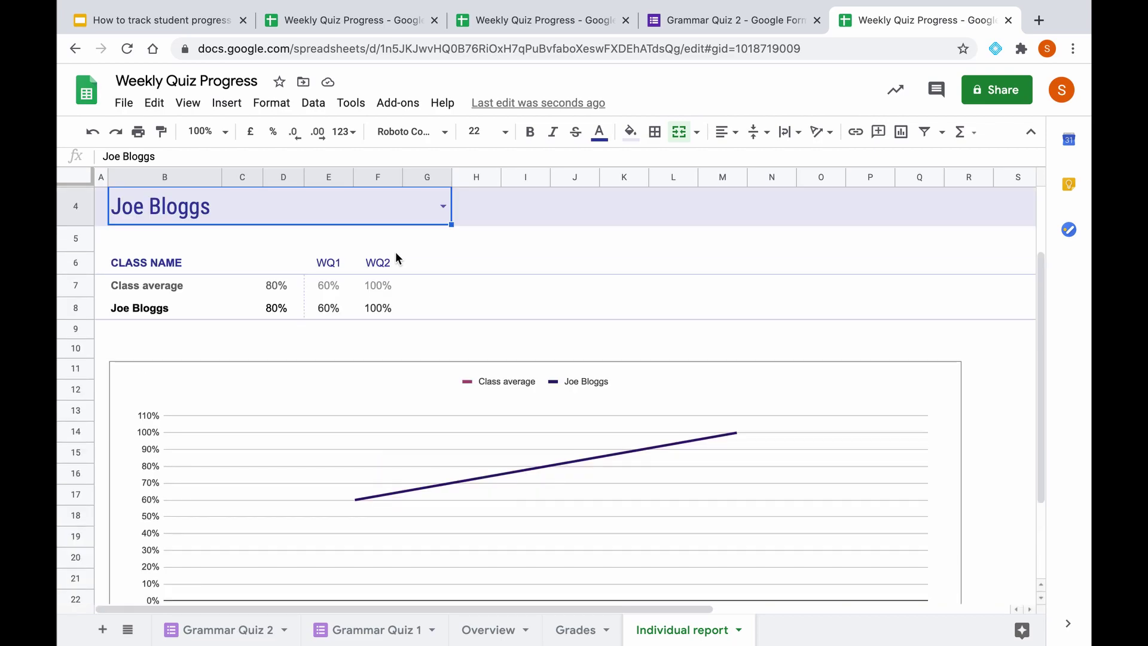
Switch the B4 dropdown to the second student, charted from 80% at WQ1 to 100% at WQ2.
click(443, 202)
click(328, 258)
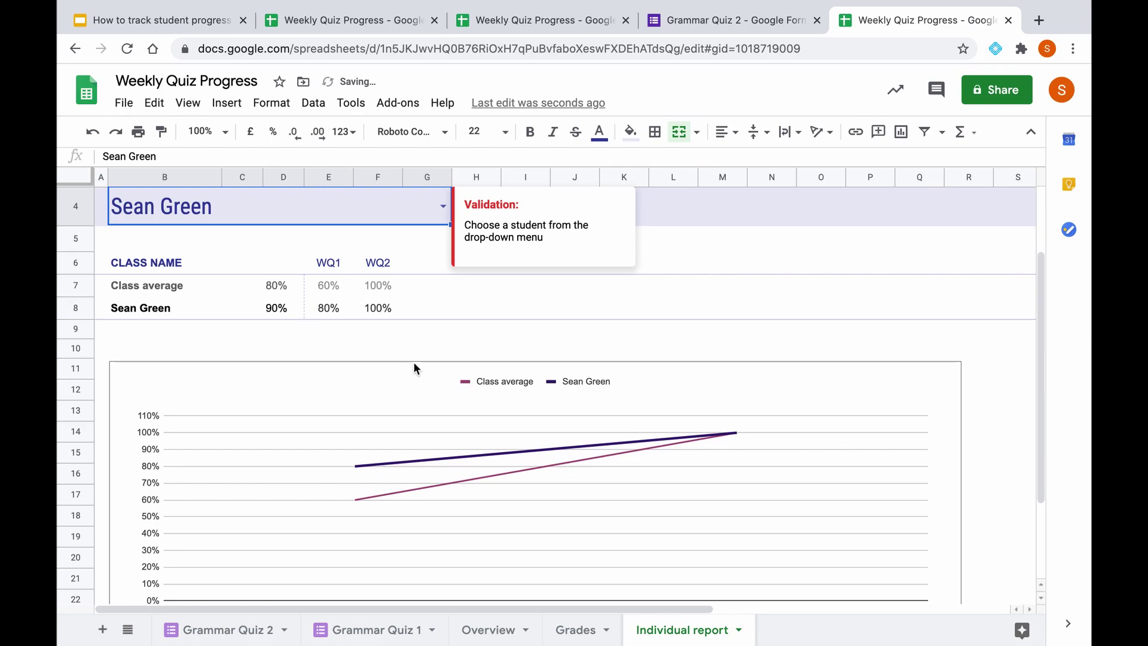
scroll(424, 389, down, 1)
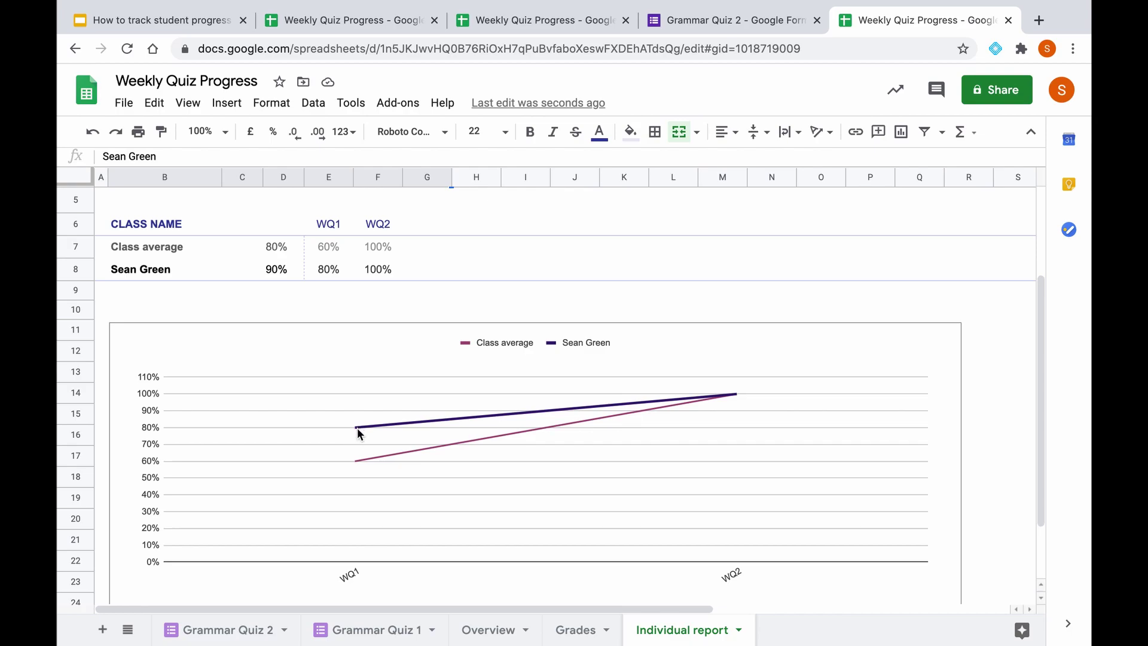
scroll(359, 432, up, 1)
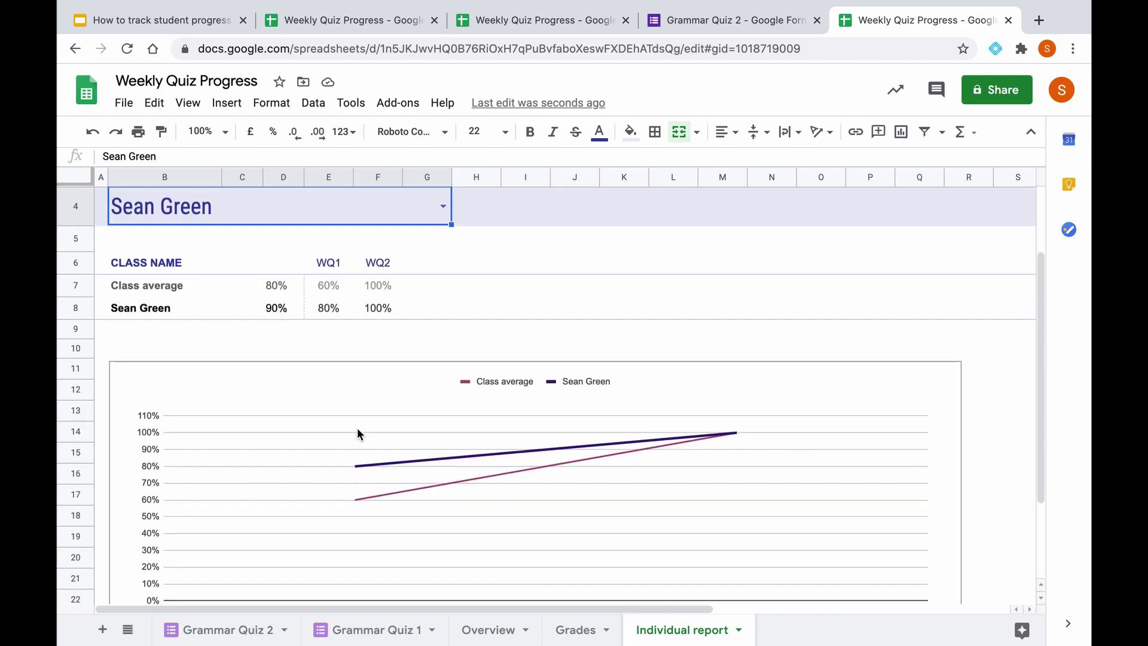
Select the third student in B4 and check their 70% overall and 40%-to-100% progress line.
click(442, 206)
click(354, 279)
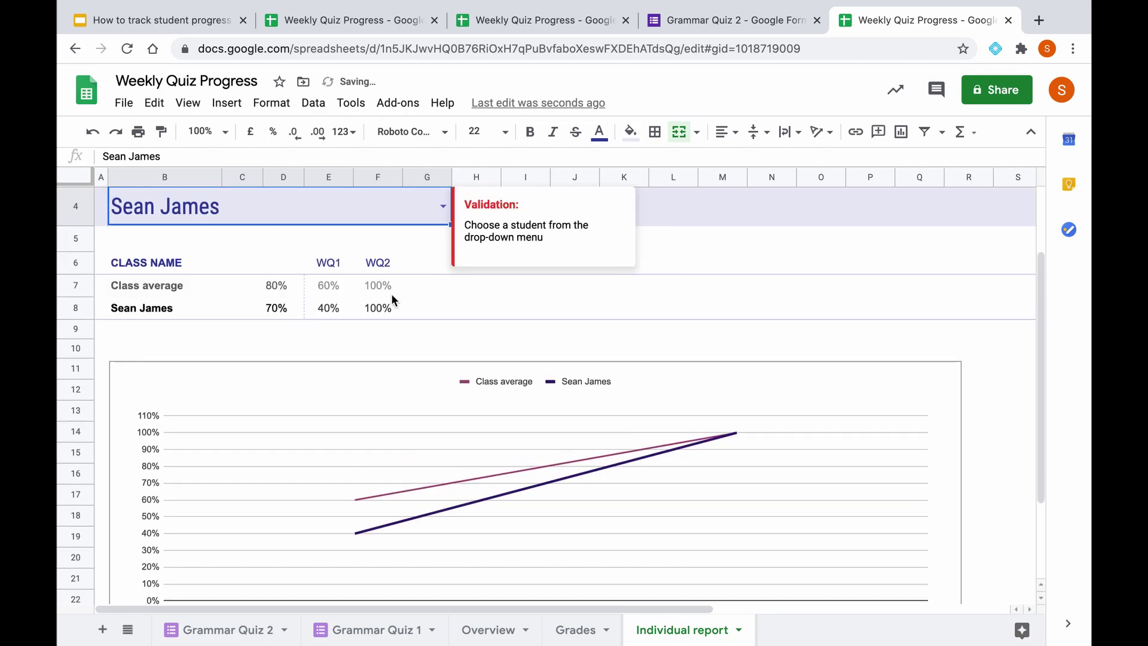
scroll(548, 436, down, 1)
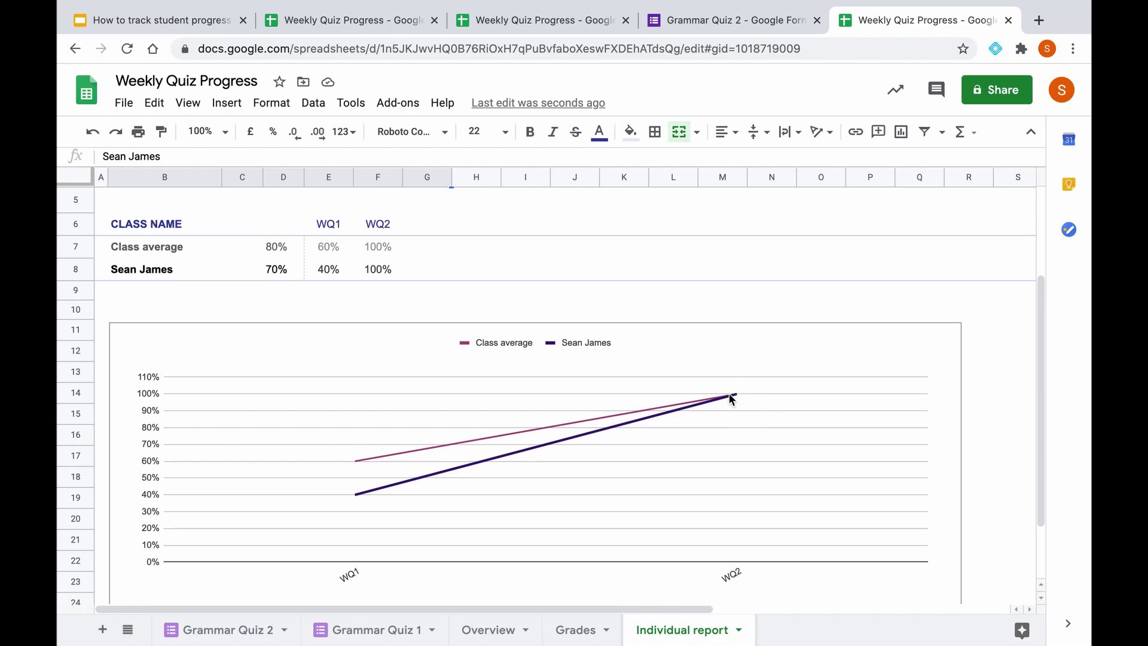
scroll(483, 357, up, 2)
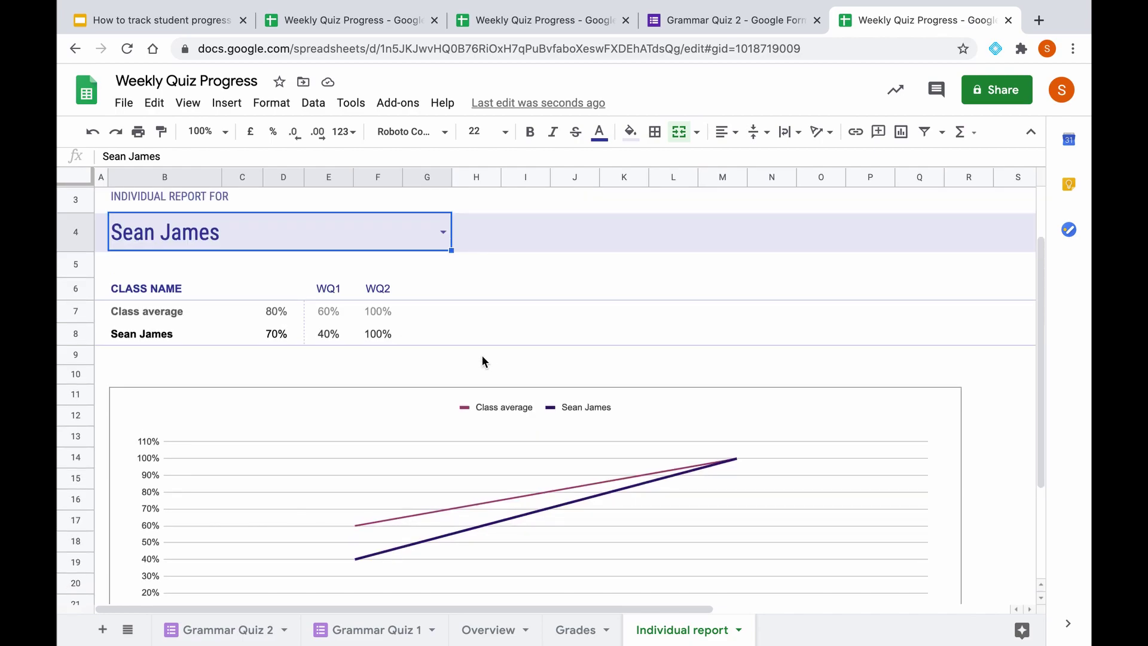
scroll(483, 358, down, 2)
scroll(484, 361, down, 1)
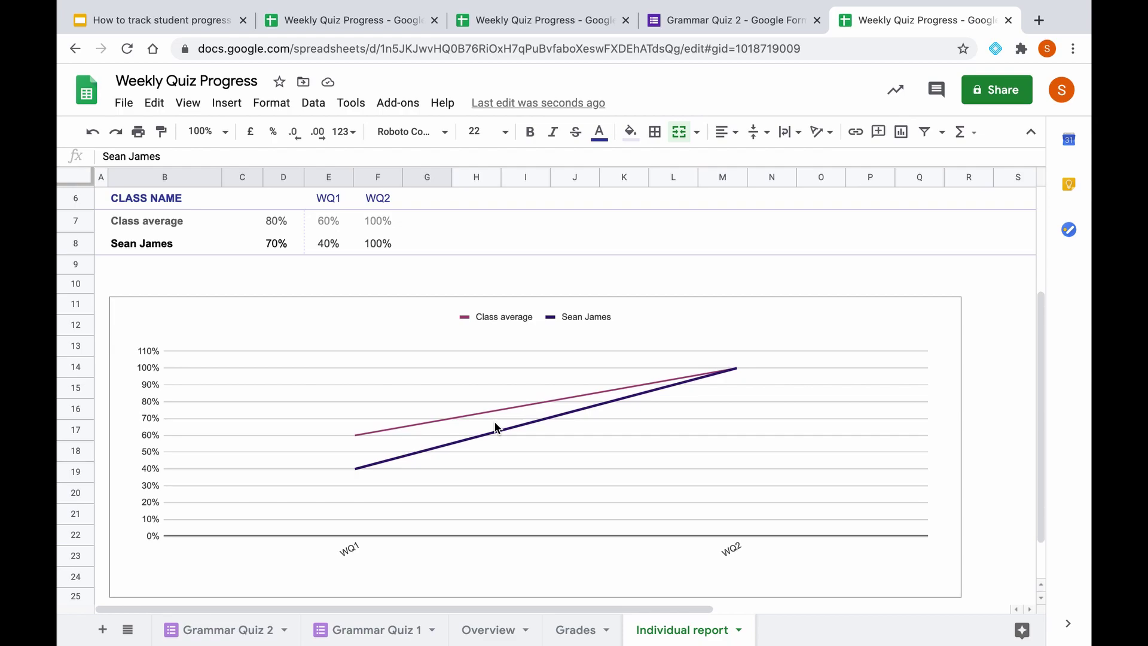
scroll(495, 427, down, 1)
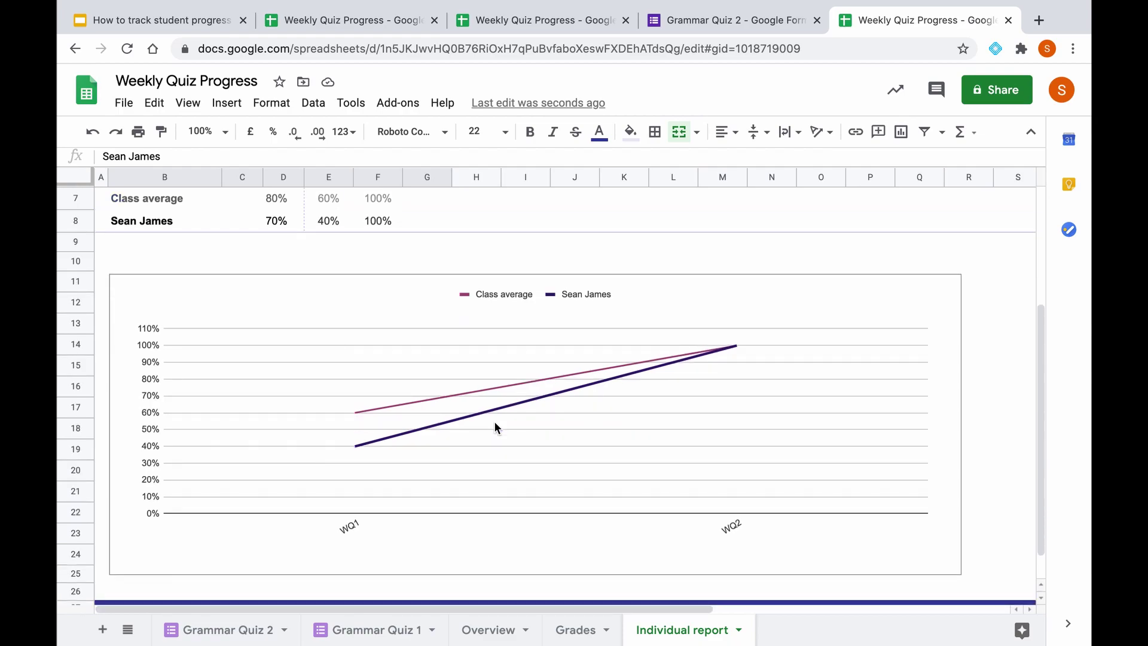